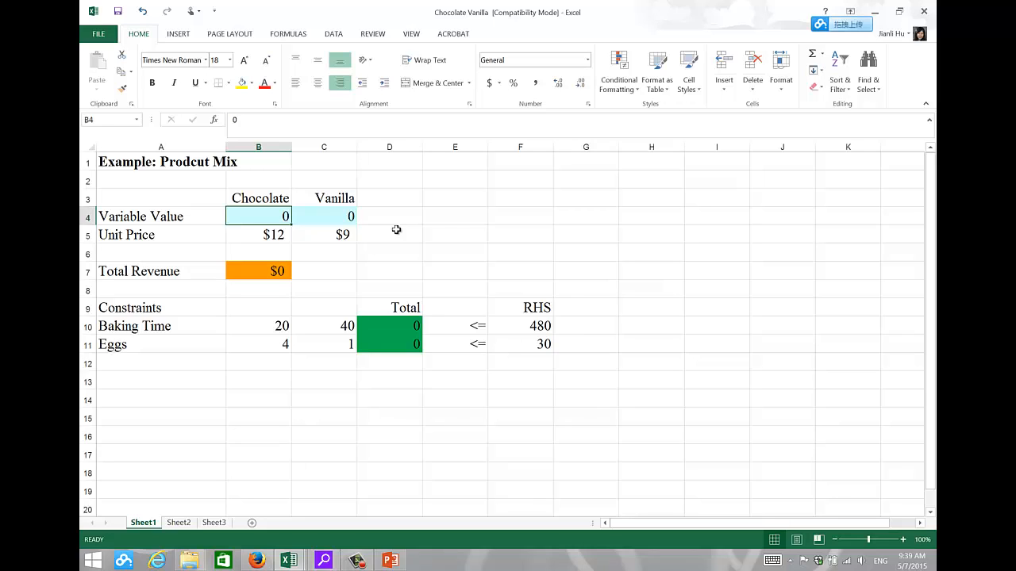
# - Examine the Chocolate and Vanilla unit prices and the cell references in the Total Revenue formula
pyautogui.click(273, 234)
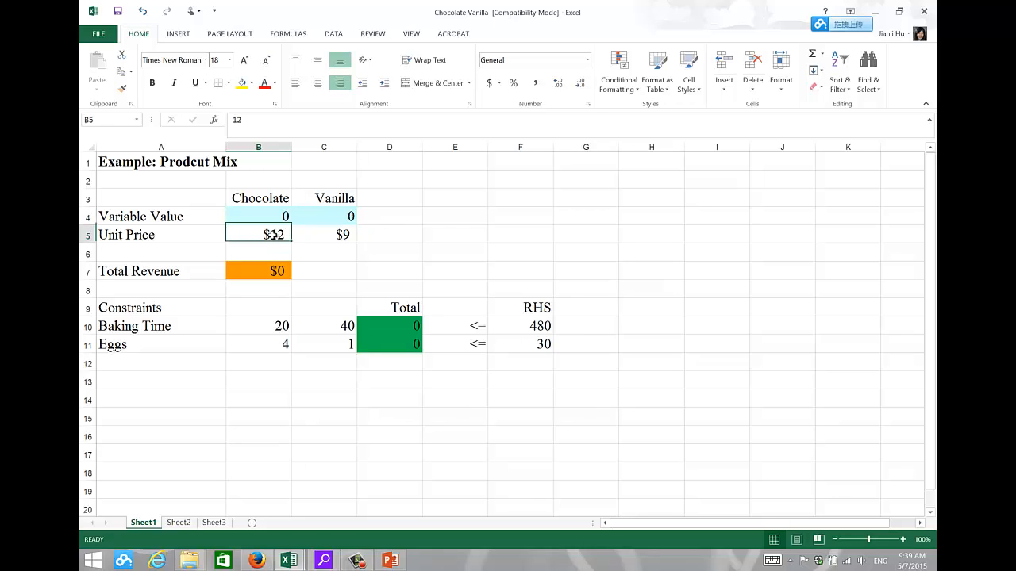
pyautogui.click(343, 233)
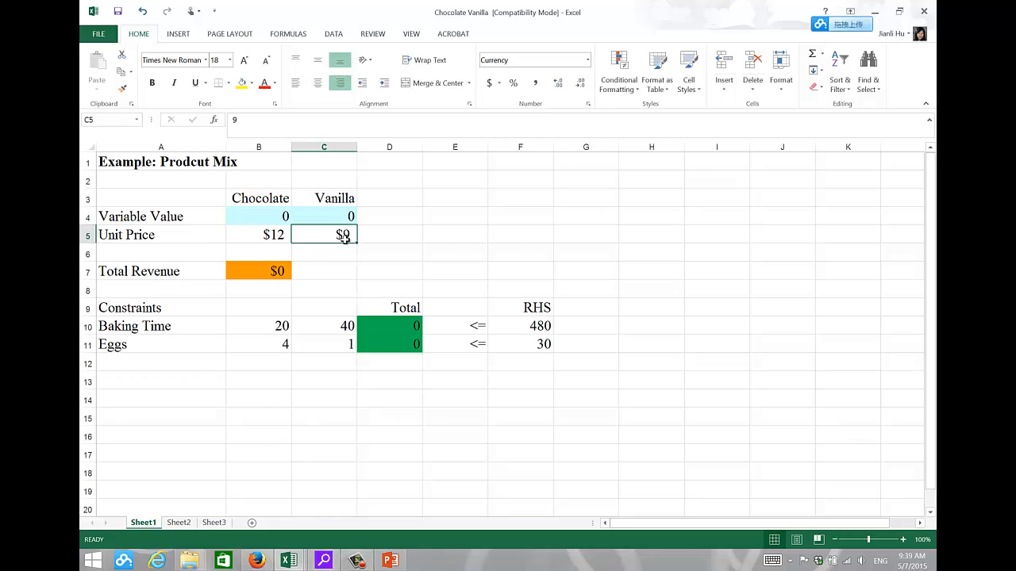
pyautogui.click(276, 272)
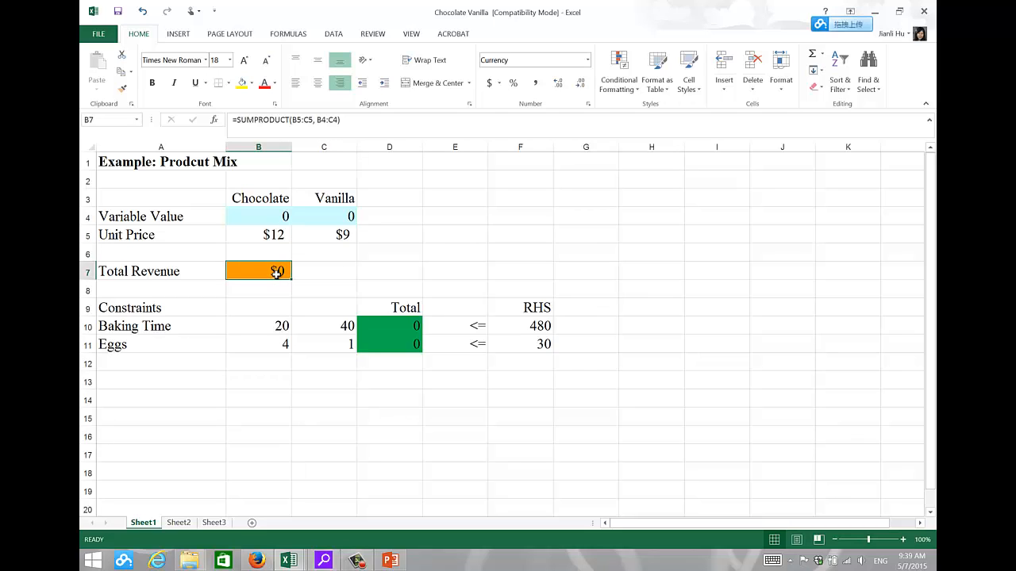
pyautogui.doubleClick(276, 272)
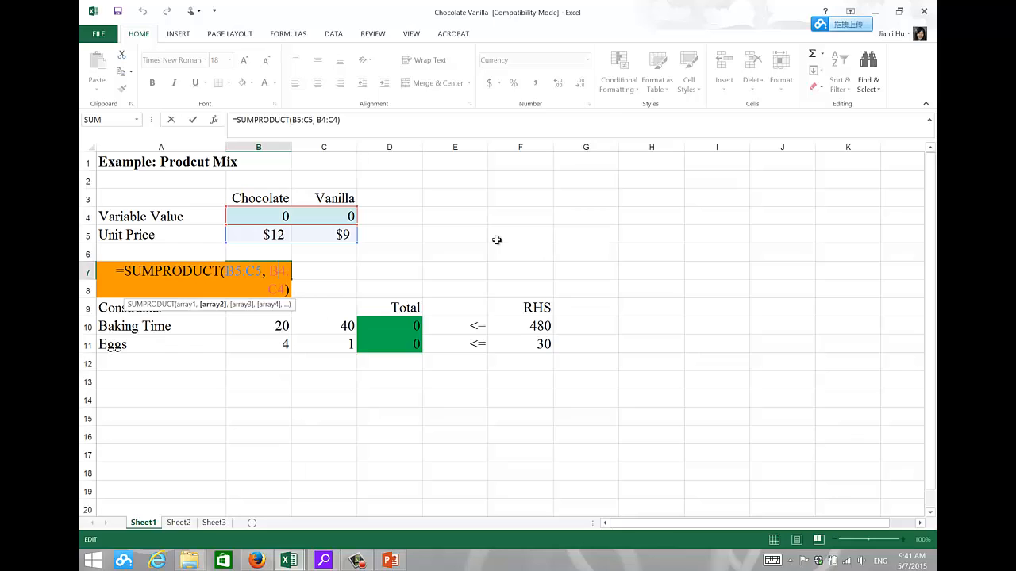
pyautogui.press('Return')
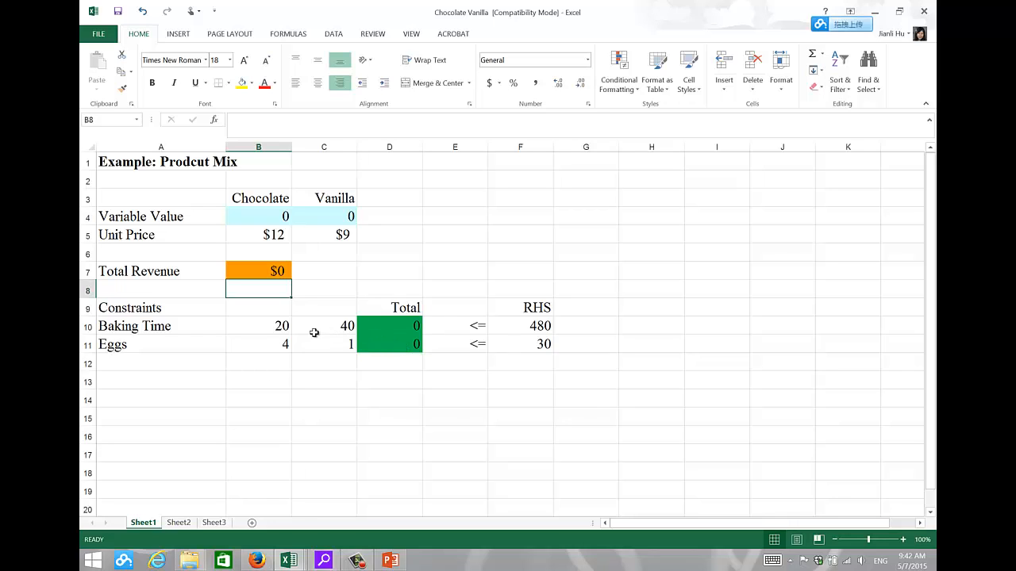
# - Examine the Baking Time total formula together with the per-unit baking times and variable values it references
pyautogui.click(406, 325)
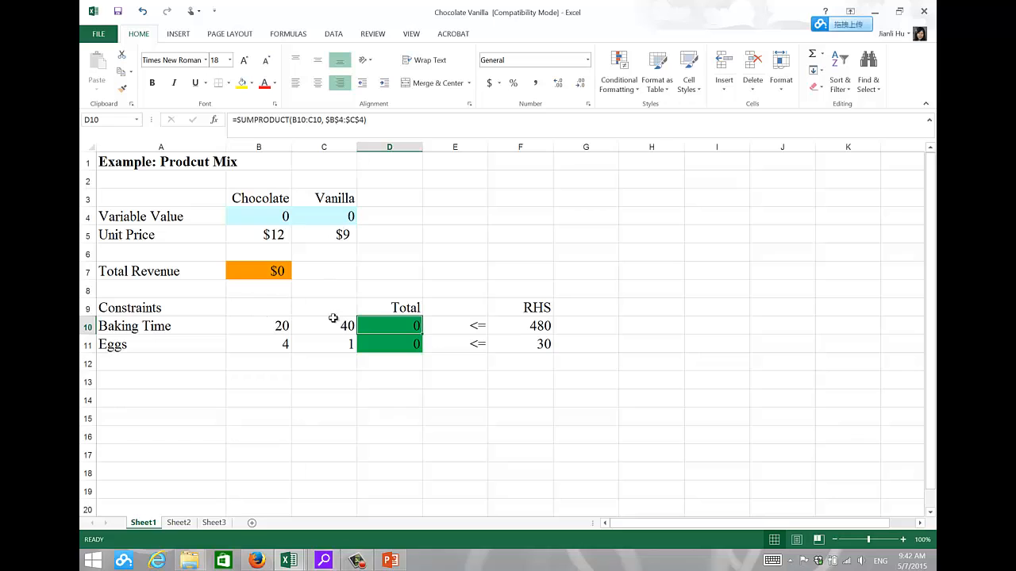
pyautogui.doubleClick(415, 325)
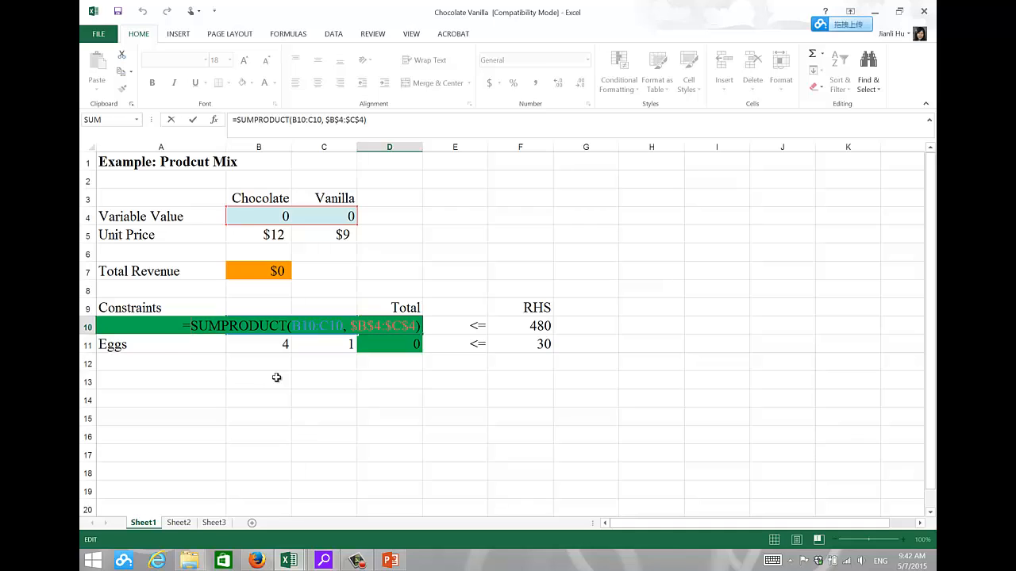
pyautogui.press('Return')
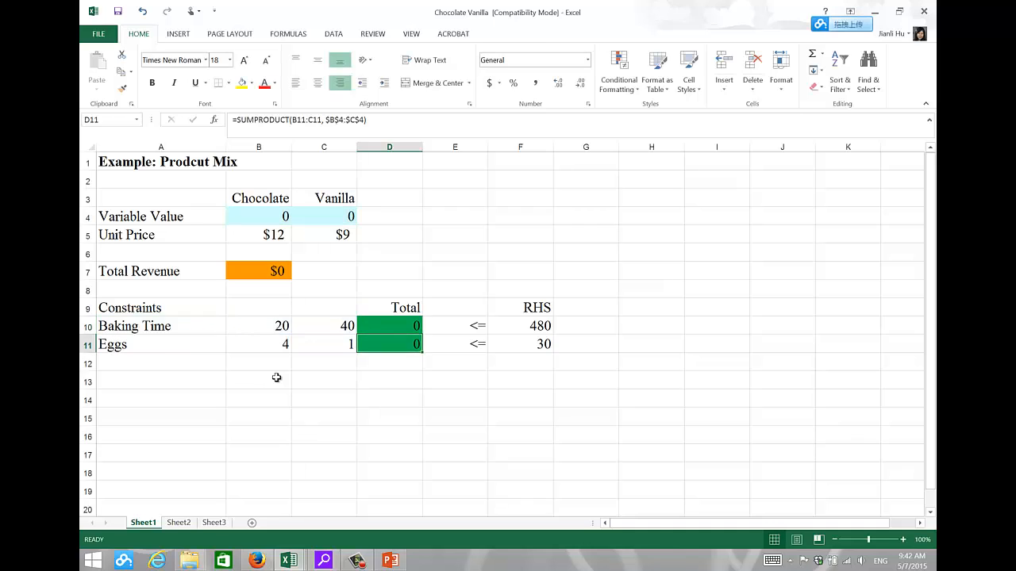
pyautogui.click(272, 327)
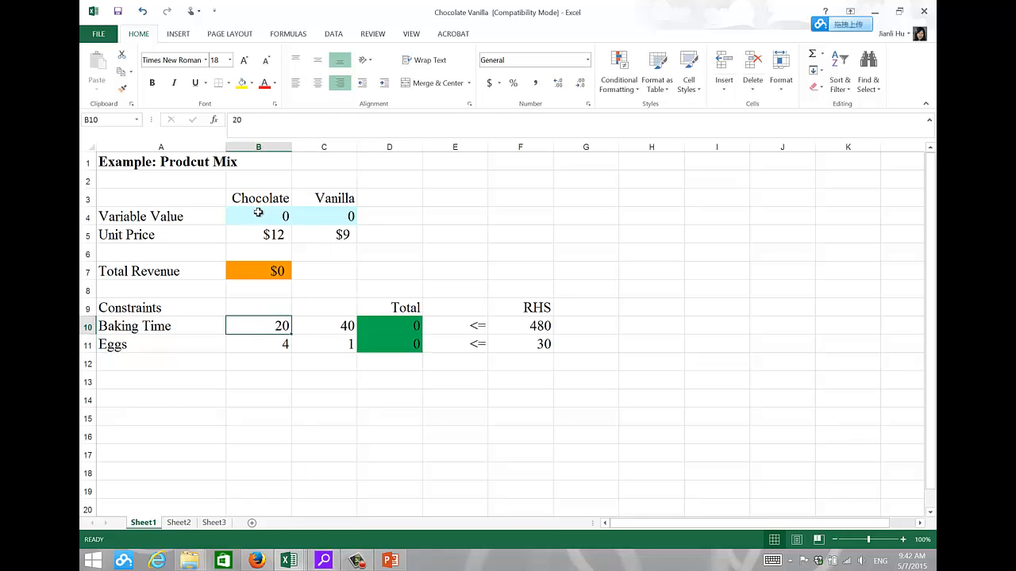
pyautogui.click(260, 216)
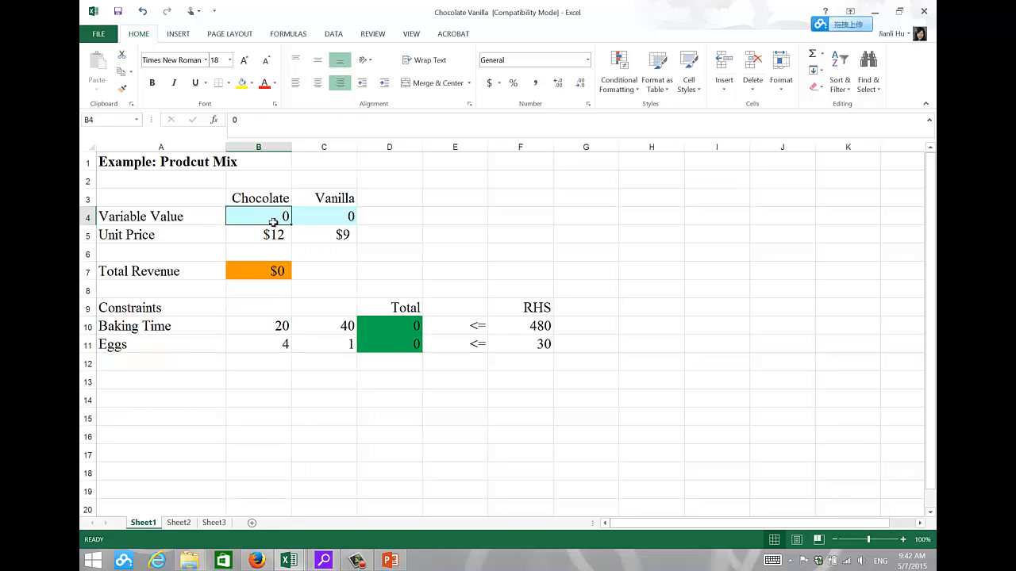
pyautogui.click(345, 326)
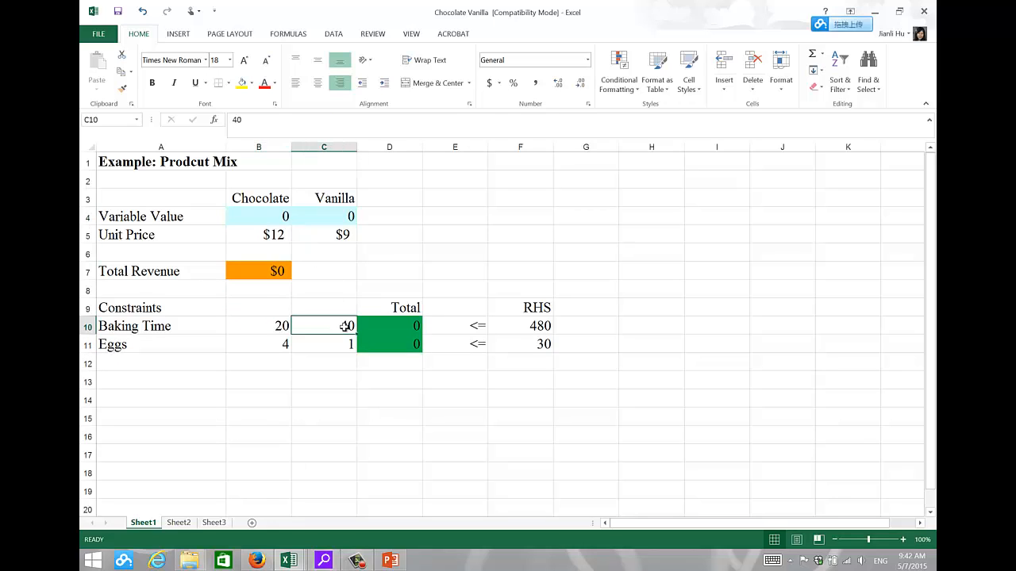
pyautogui.click(332, 214)
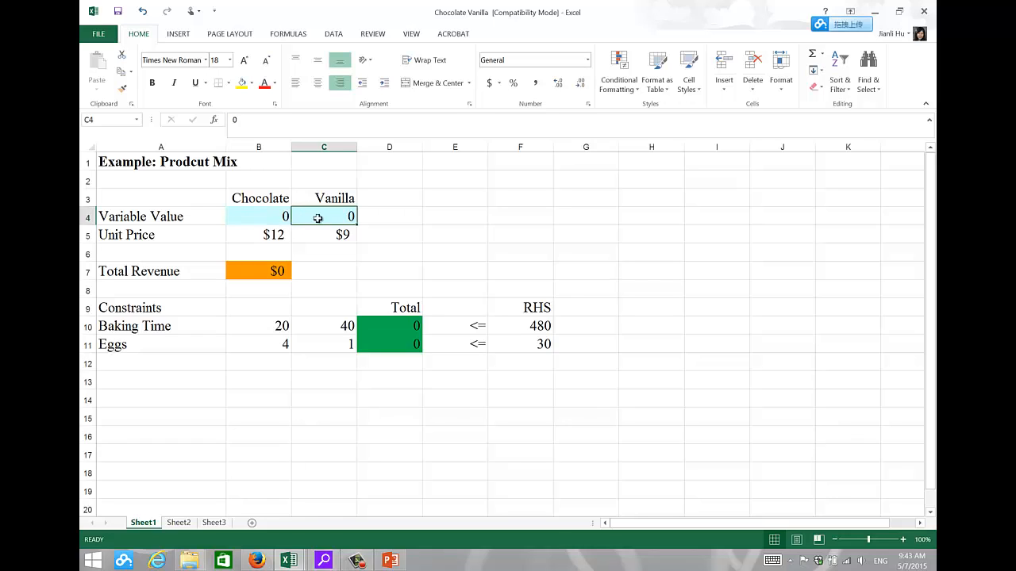
pyautogui.click(395, 325)
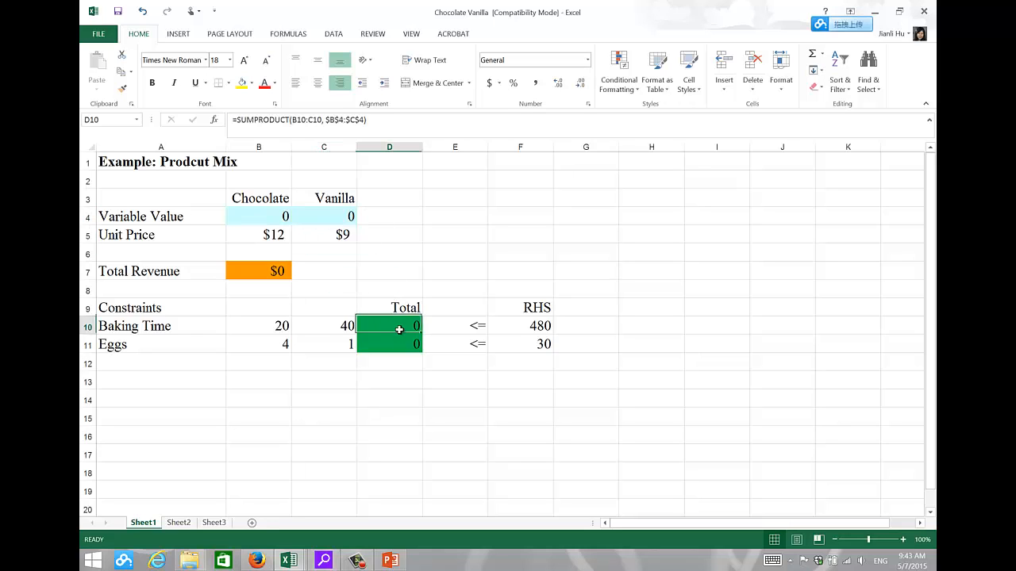
pyautogui.doubleClick(396, 329)
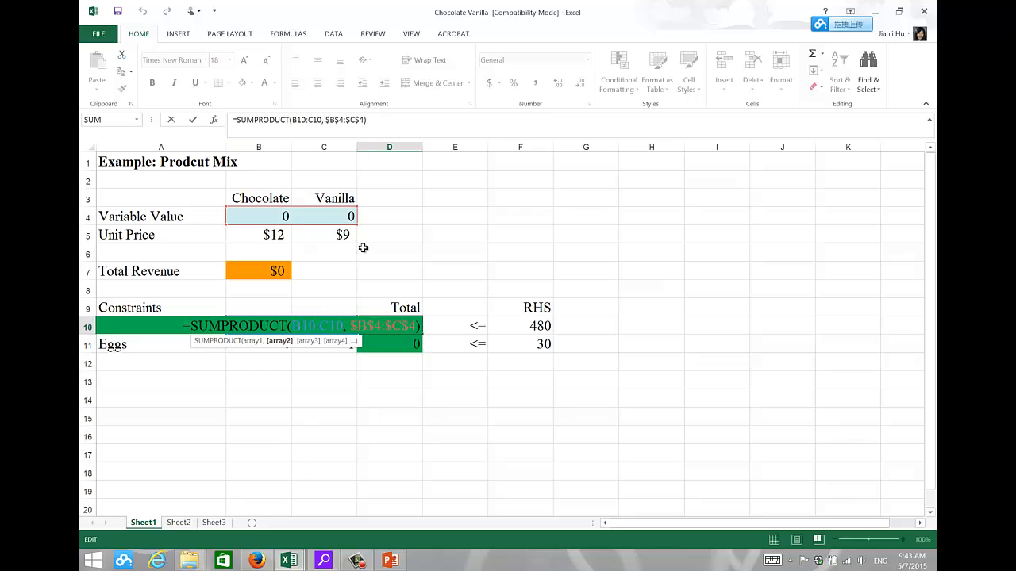
pyautogui.press('Return')
# - Copy the Baking Time total formula down to the Eggs total and inspect the references it uses
pyautogui.click(401, 324)
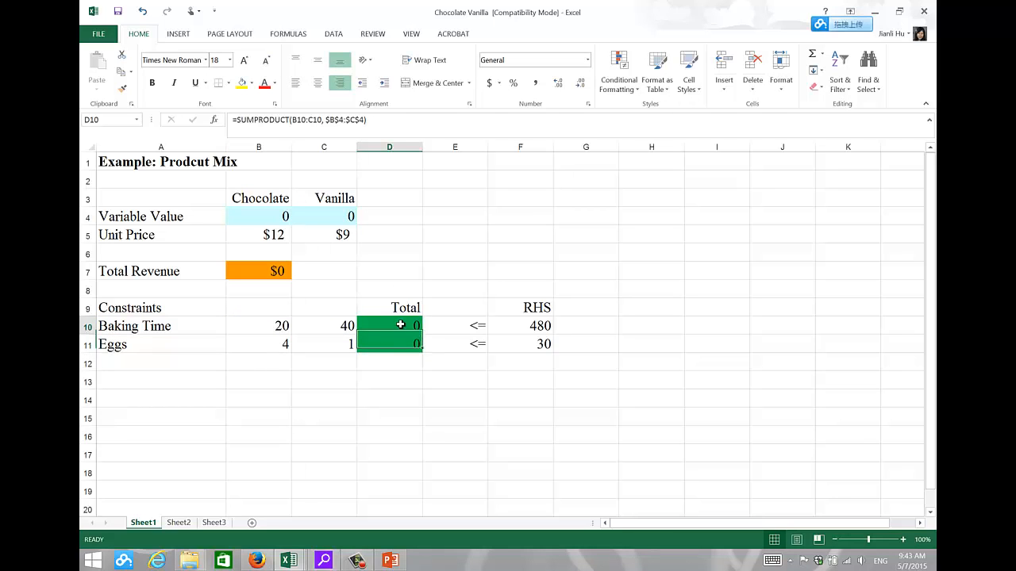
pyautogui.moveTo(424, 336)
pyautogui.mouseDown()
pyautogui.moveTo(421, 351)
pyautogui.moveTo(408, 346)
pyautogui.mouseUp()
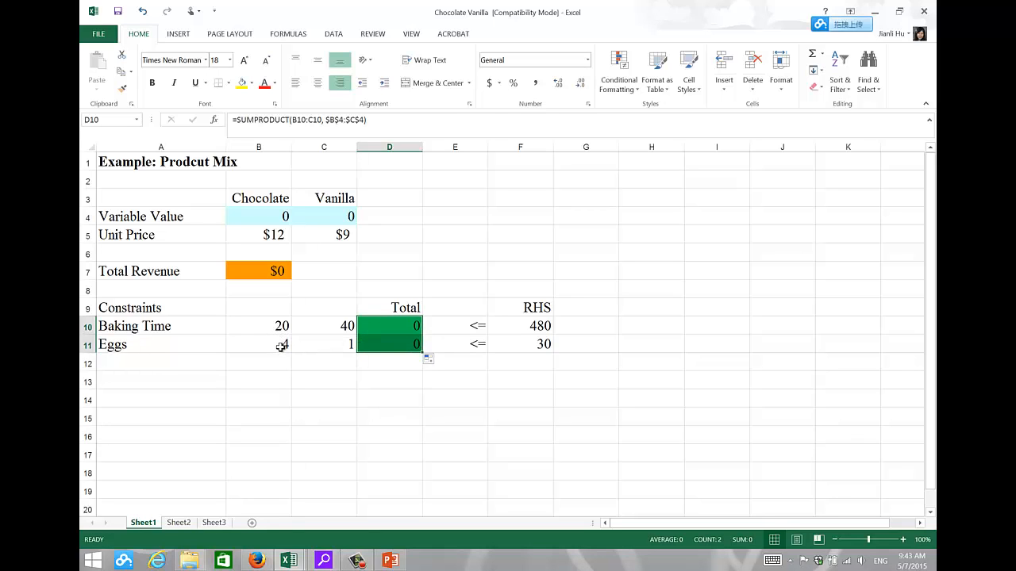
pyautogui.click(282, 346)
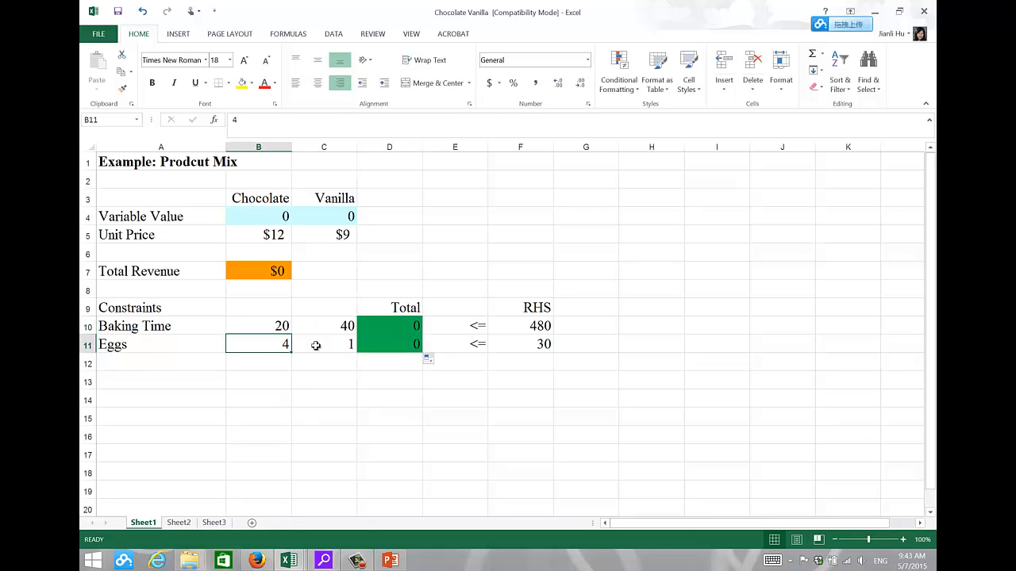
pyautogui.click(344, 342)
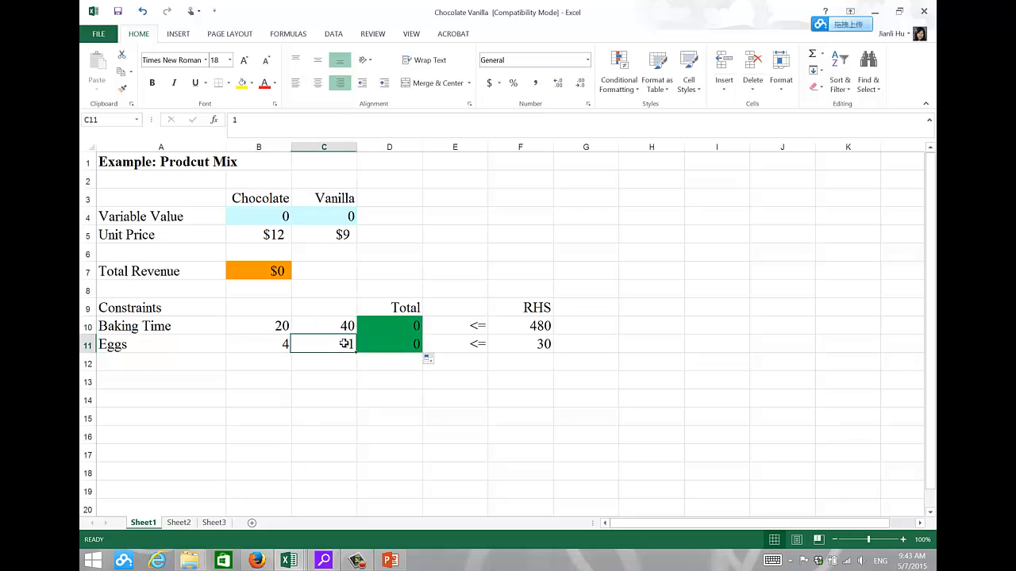
pyautogui.click(406, 343)
pyautogui.doubleClick(406, 344)
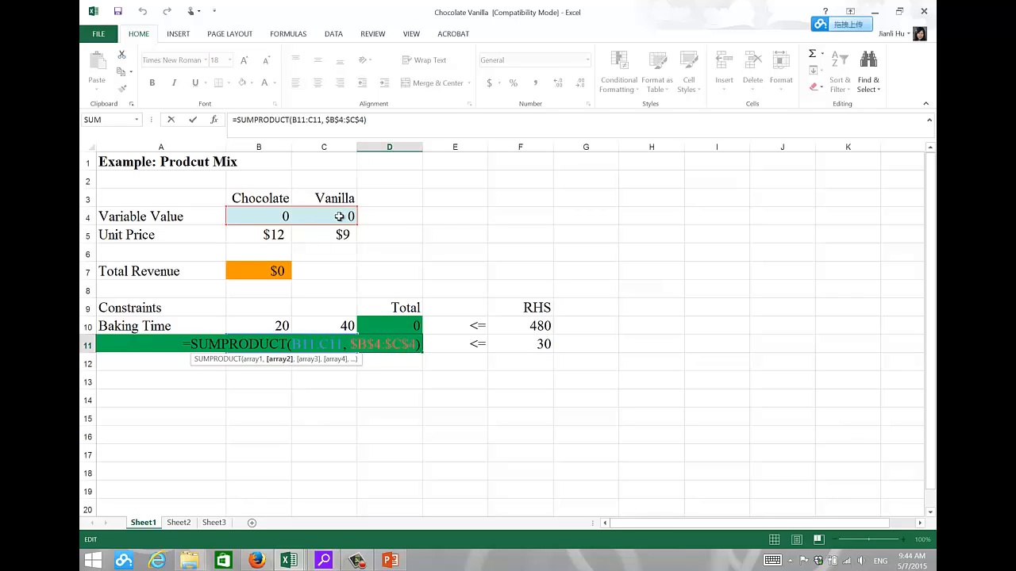
pyautogui.press('Return')
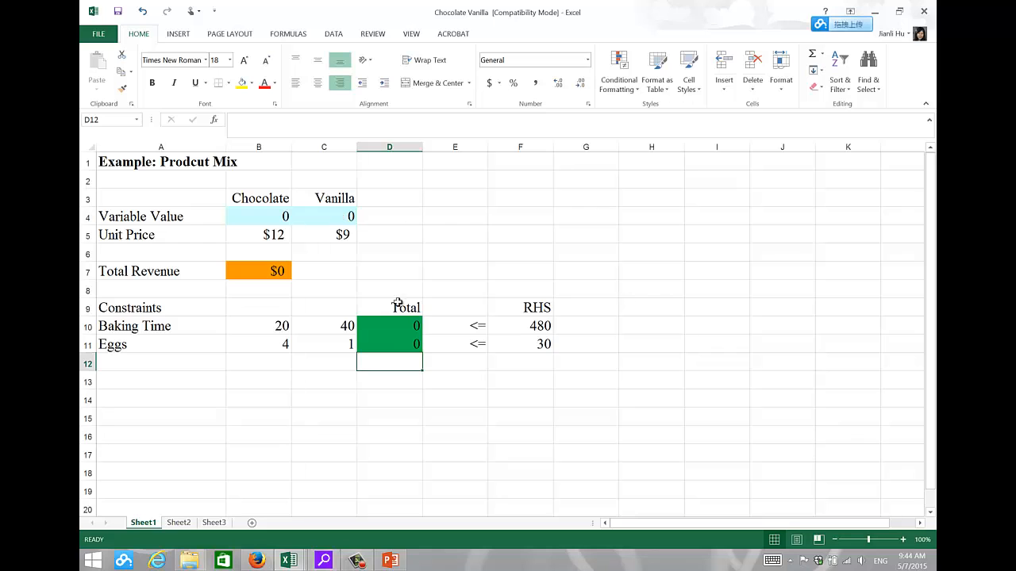
# - Clear the formula from the Eggs total cell D11
pyautogui.doubleClick(391, 340)
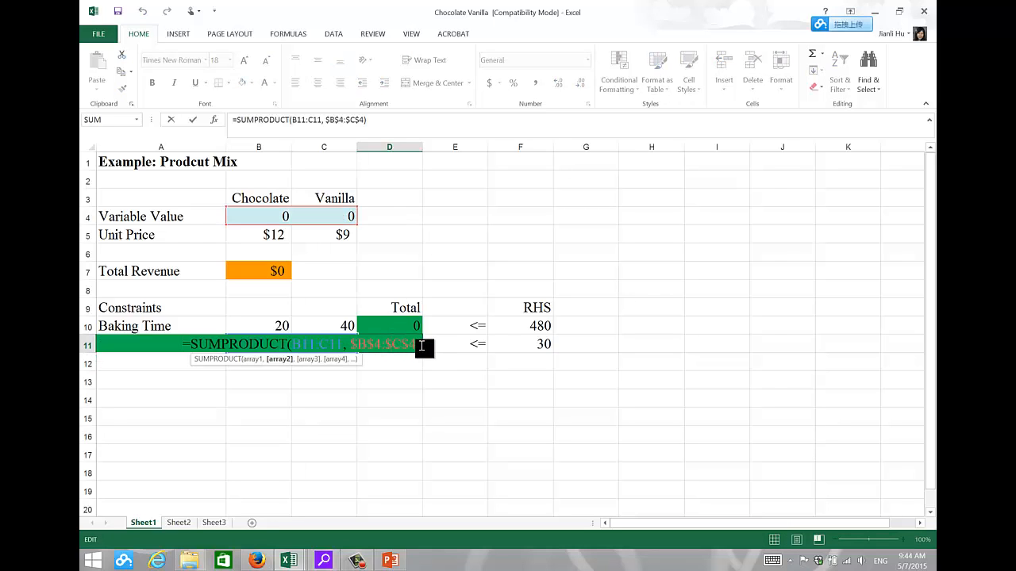
pyautogui.click(202, 345)
pyautogui.press('BackSpace')
pyautogui.press('BackSpace')
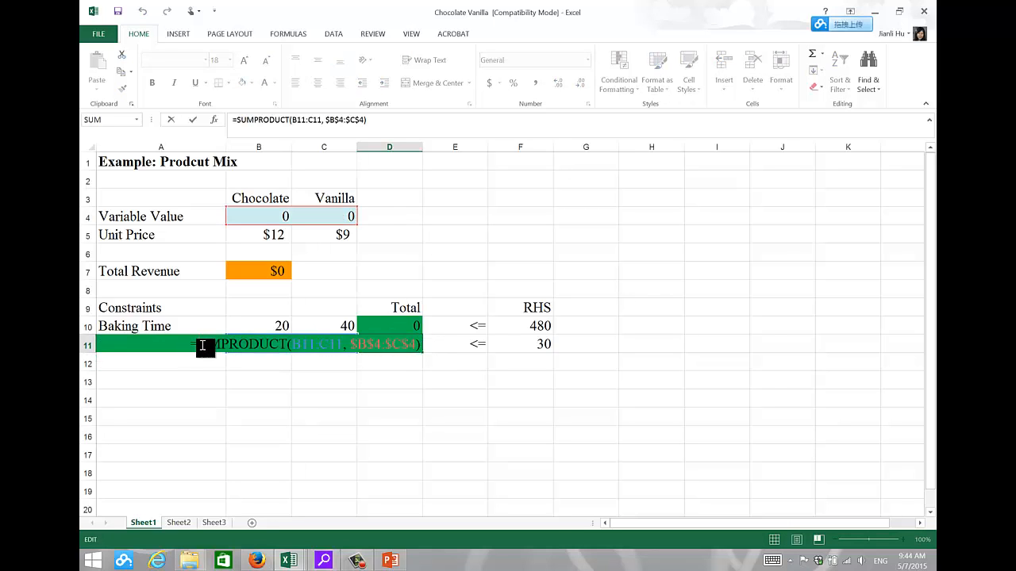
pyautogui.hotkey('shift', 'End')
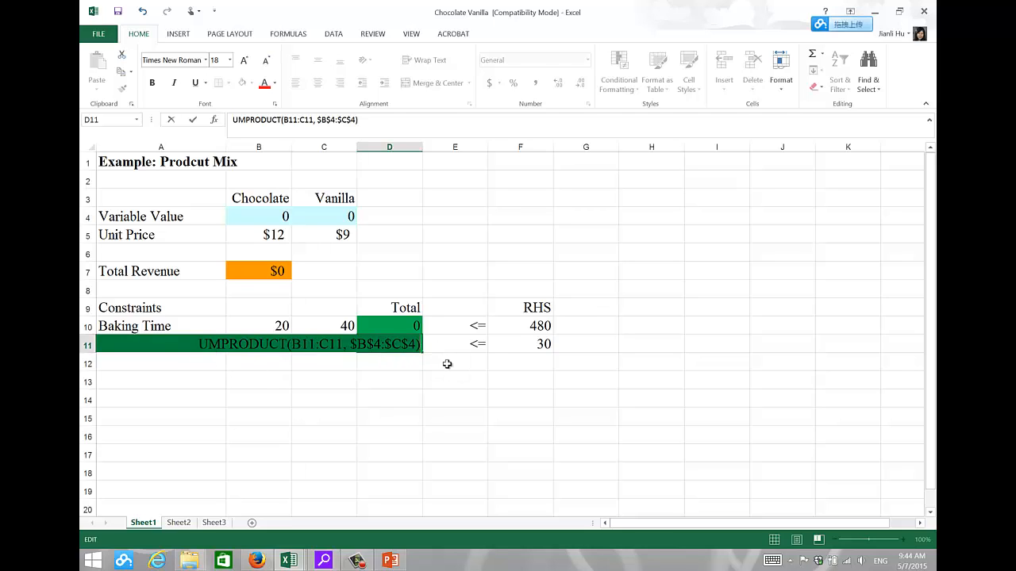
pyautogui.press('Delete')
pyautogui.click(455, 392)
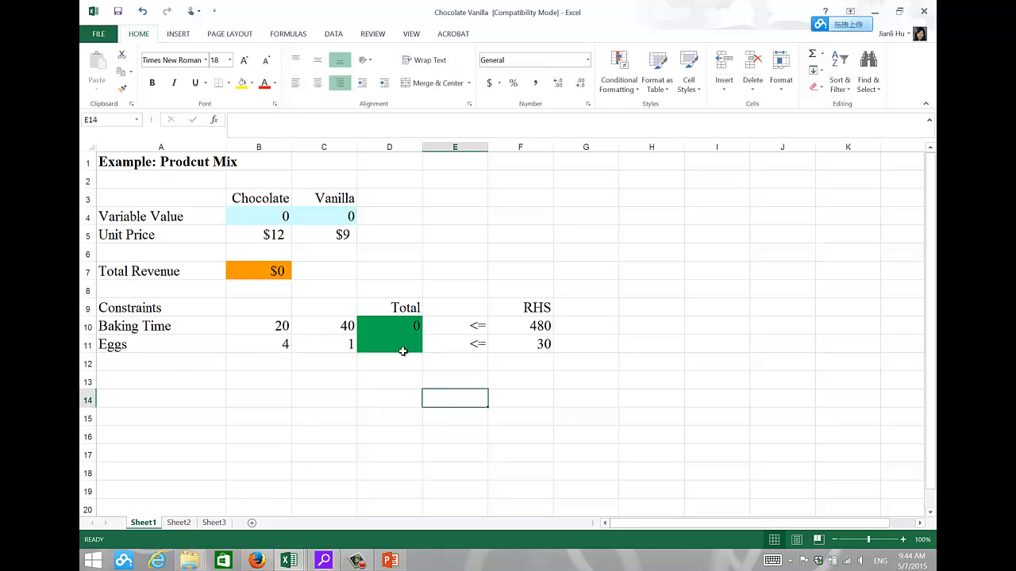
# - Enter a SUMPRODUCT formula in the Eggs total cell D11 that multiplies B11:C11 by the variable values B4:C4
pyautogui.click(398, 347)
pyautogui.write('=')
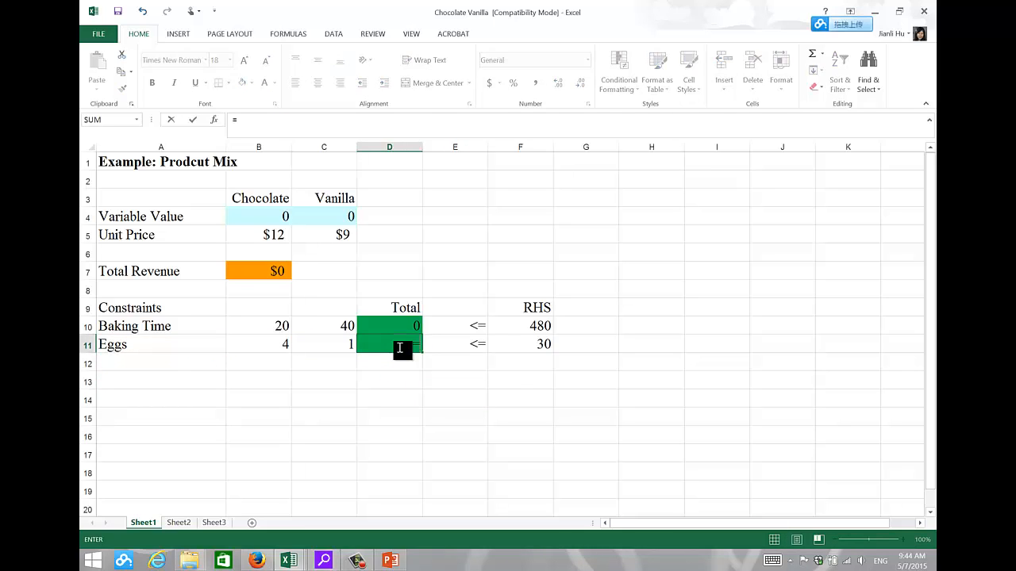
pyautogui.click(401, 349)
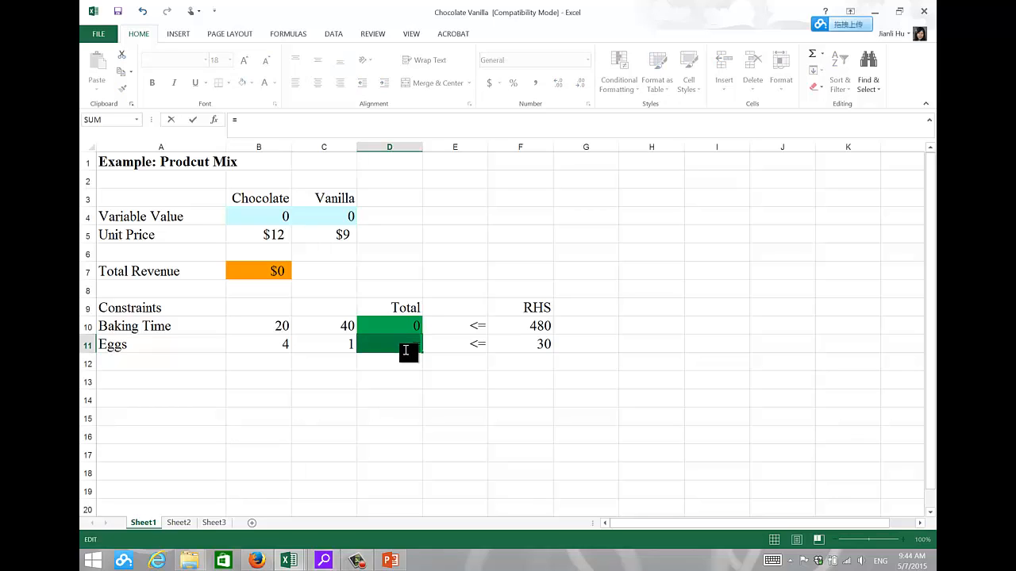
pyautogui.press('BackSpace')
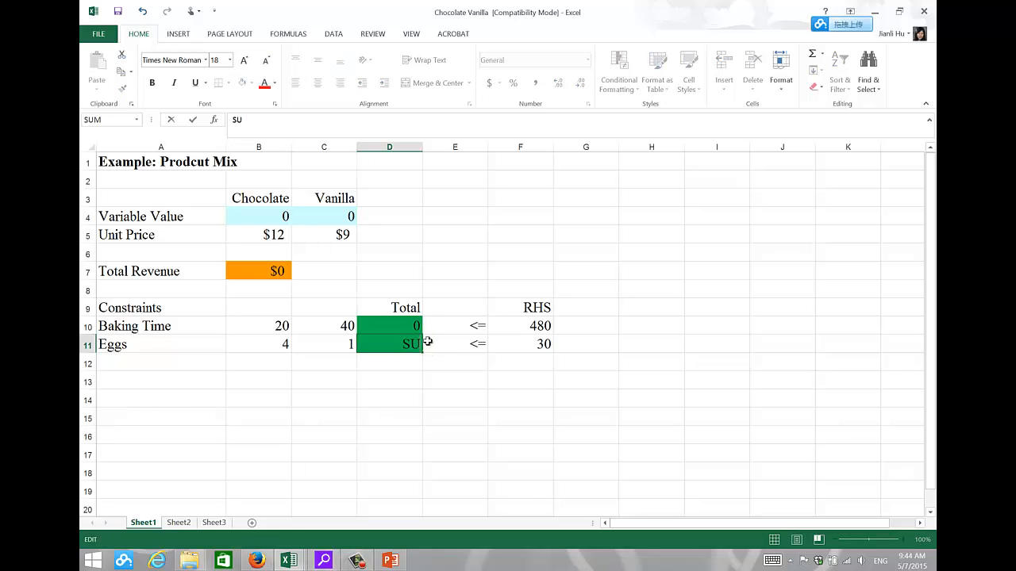
pyautogui.write('=S')
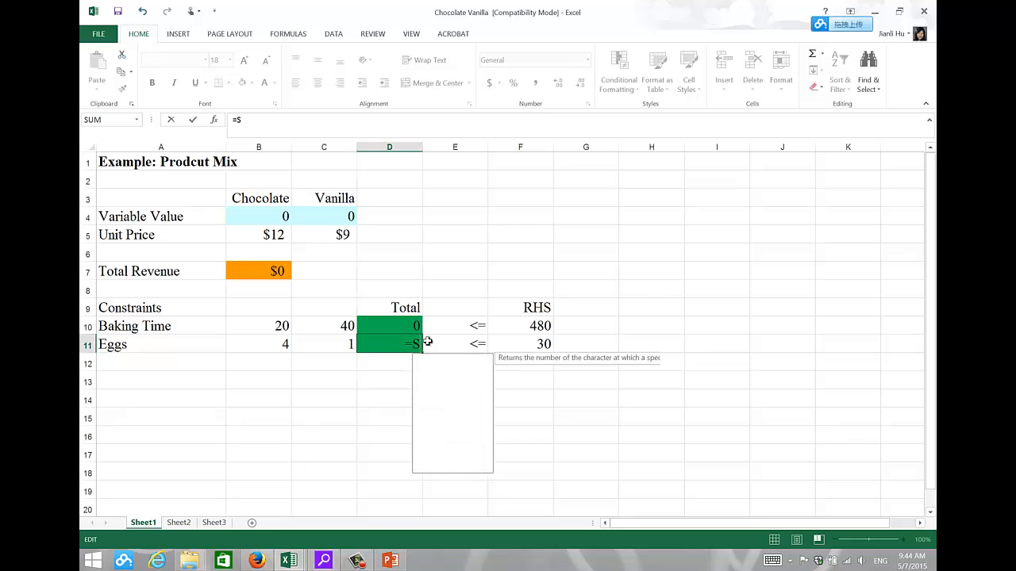
pyautogui.write('UMPRODUC')
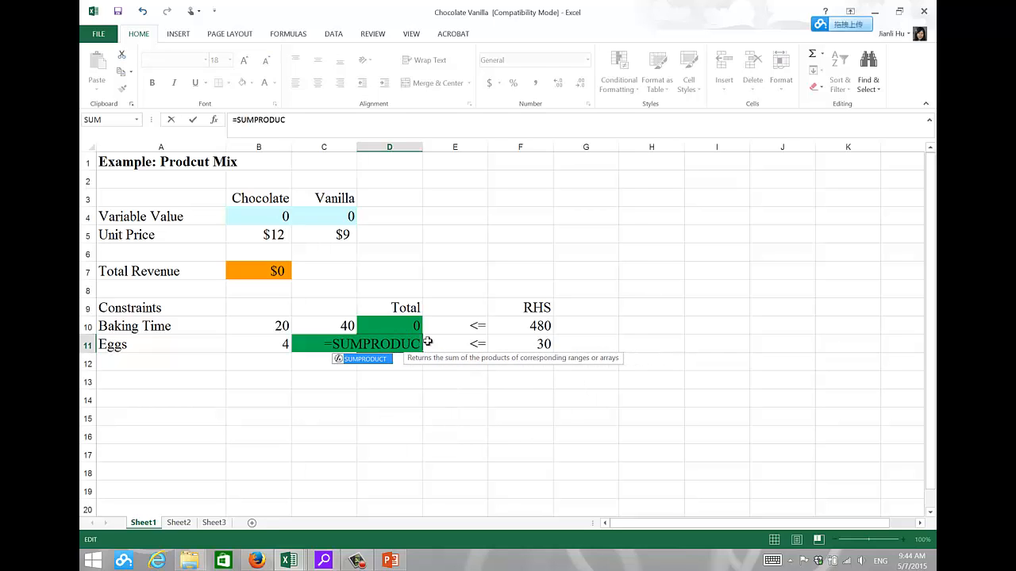
pyautogui.press('Tab')
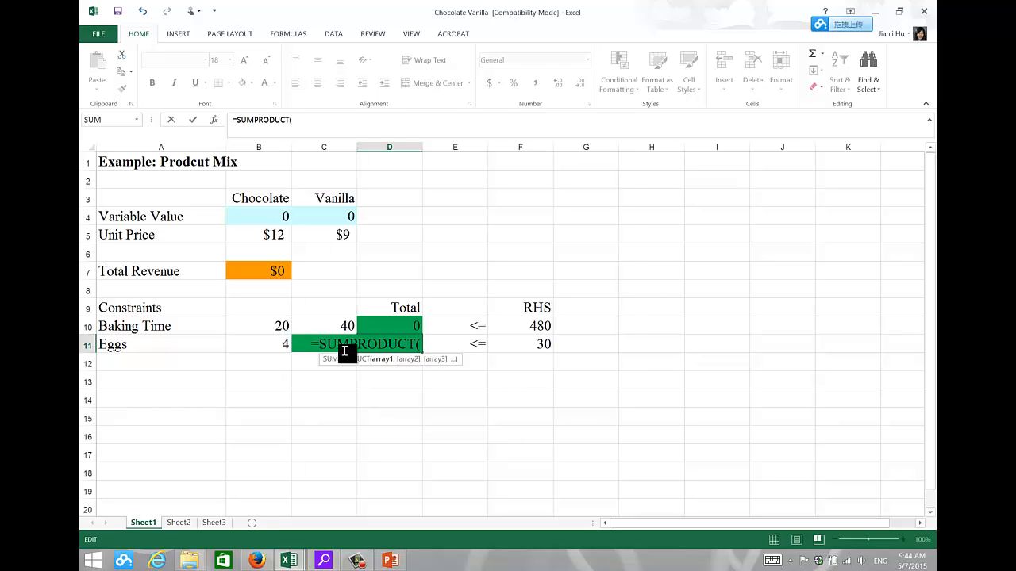
pyautogui.moveTo(246, 345); pyautogui.dragTo(319, 343)
pyautogui.write(',')
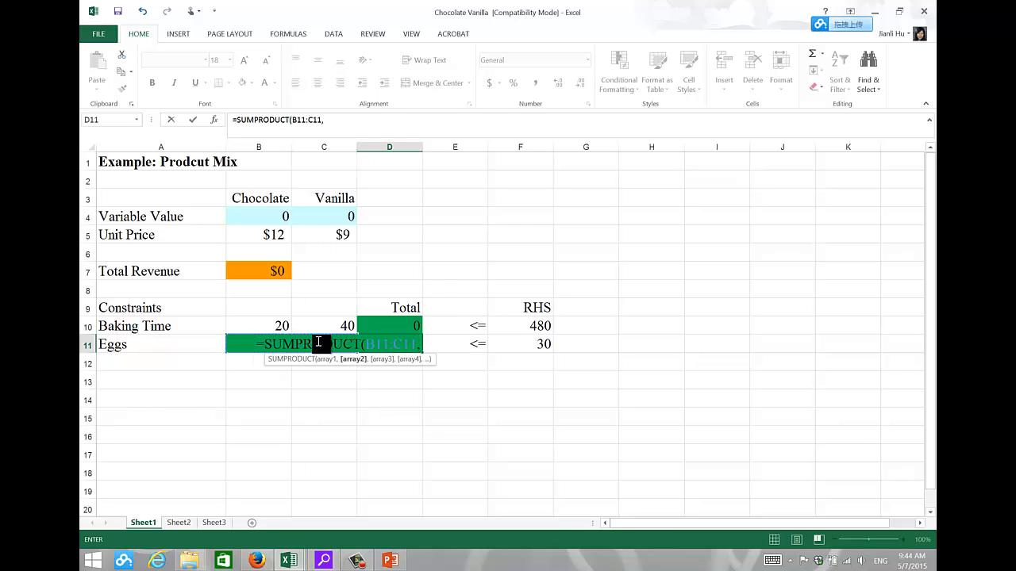
pyautogui.moveTo(247, 216); pyautogui.dragTo(317, 213)
pyautogui.press('Return')
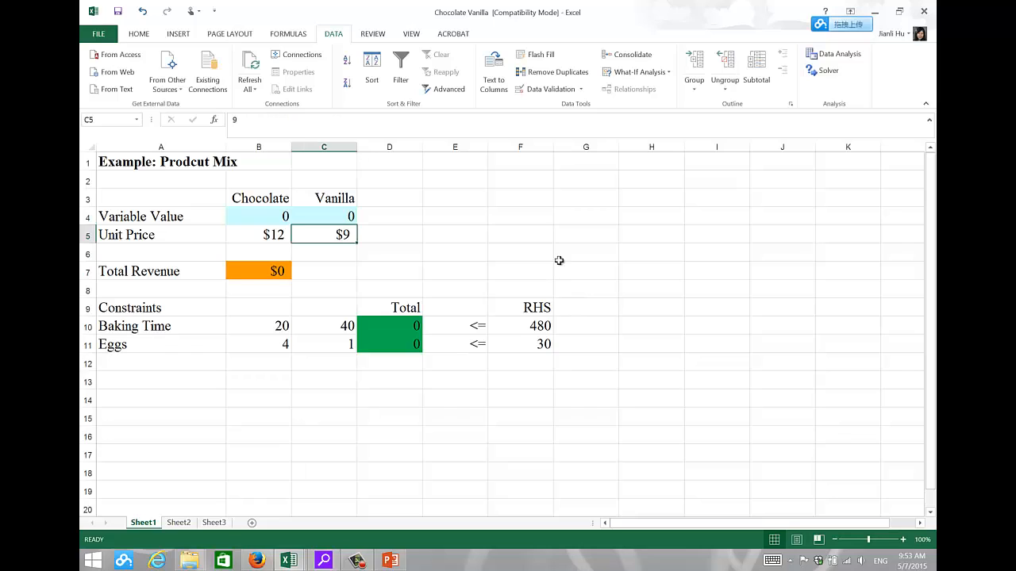
# - Enter trial variable values of 8 for Chocolate in B4 and 5 for Vanilla in C4
pyautogui.click(559, 260)
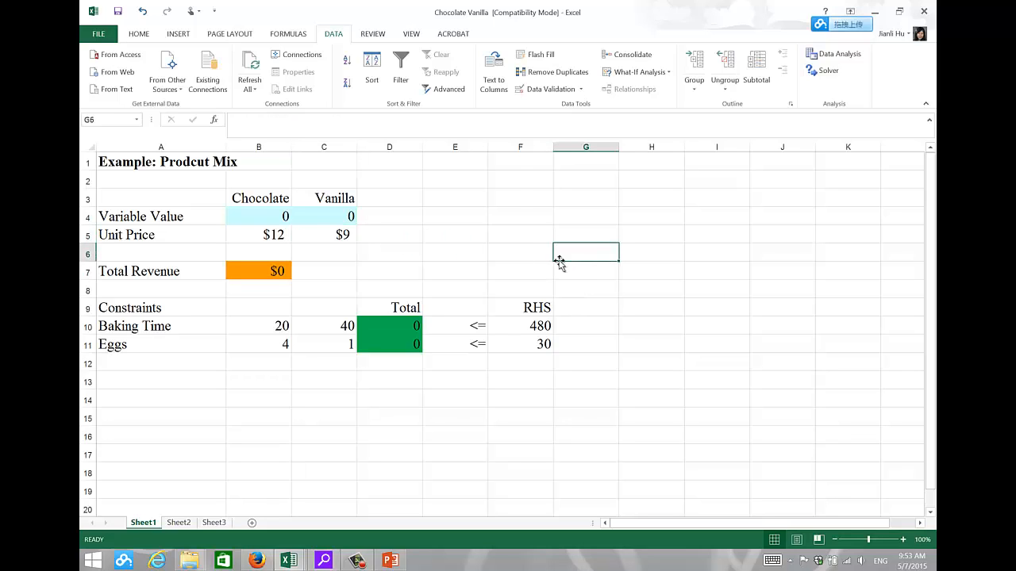
pyautogui.click(268, 214)
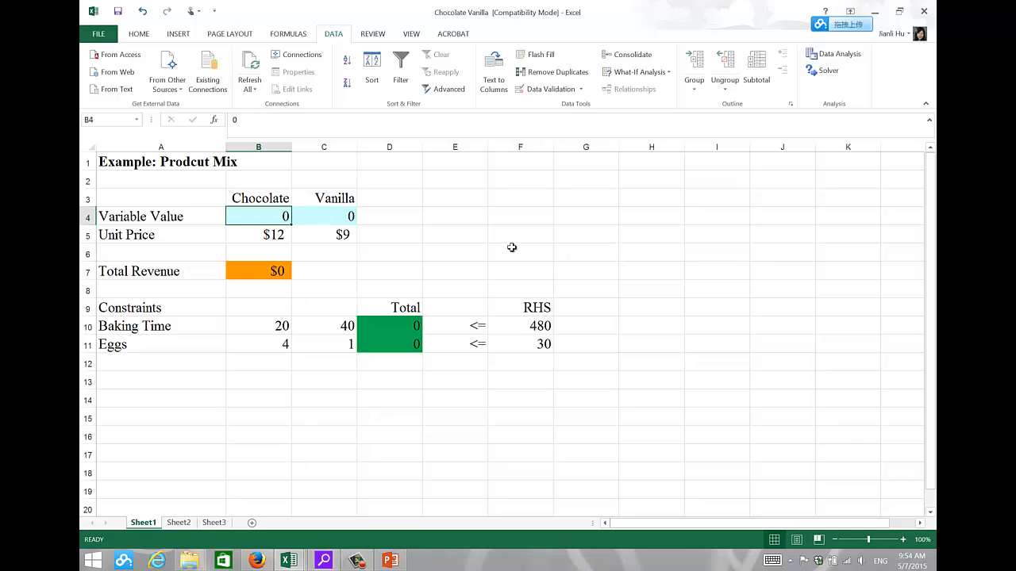
pyautogui.write('8')
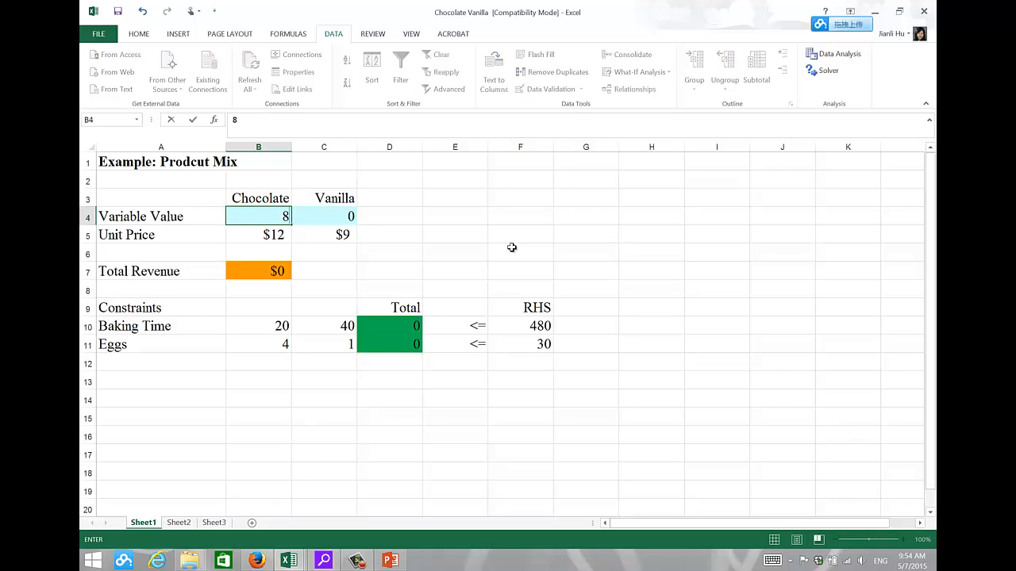
pyautogui.press('Tab')
pyautogui.write('5')
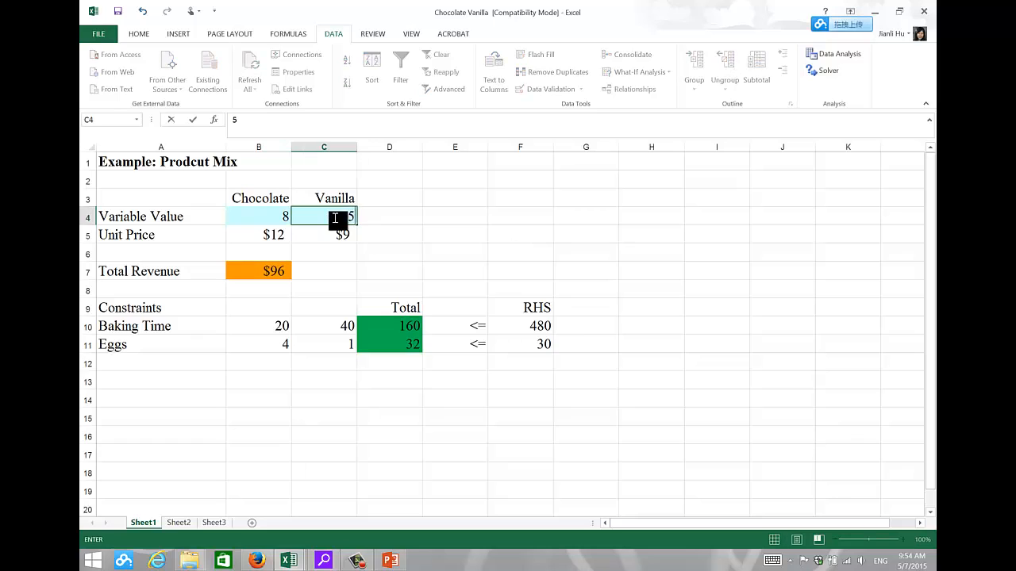
pyautogui.press('Return')
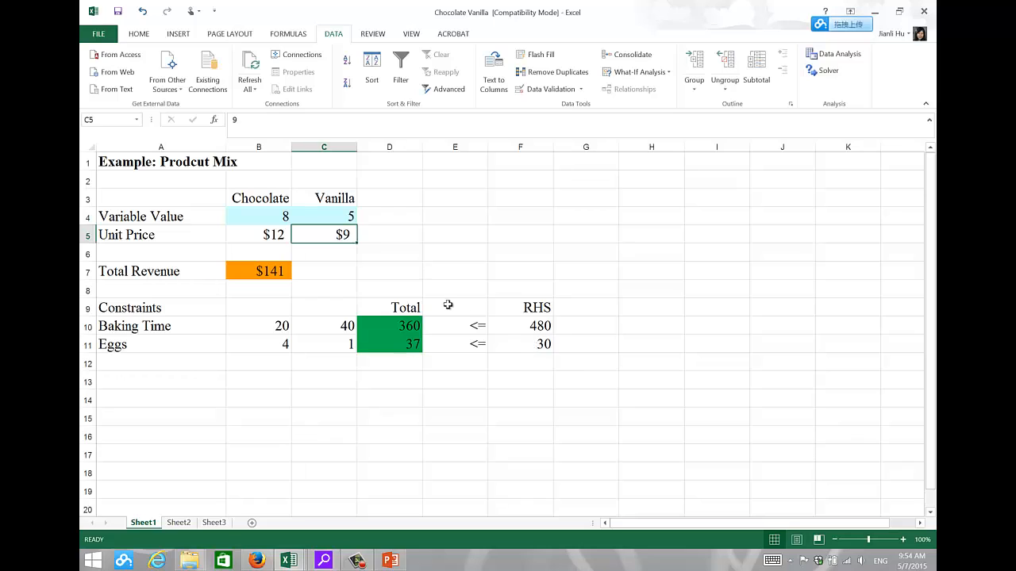
# - Change the trial variable values to 5 for Chocolate and 6 for Vanilla
pyautogui.click(275, 216)
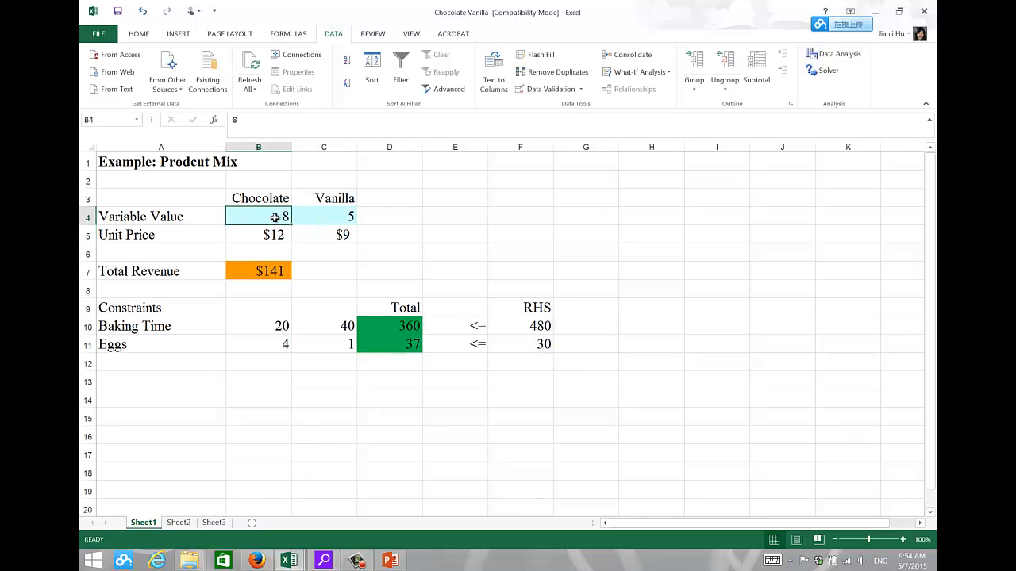
pyautogui.write('5')
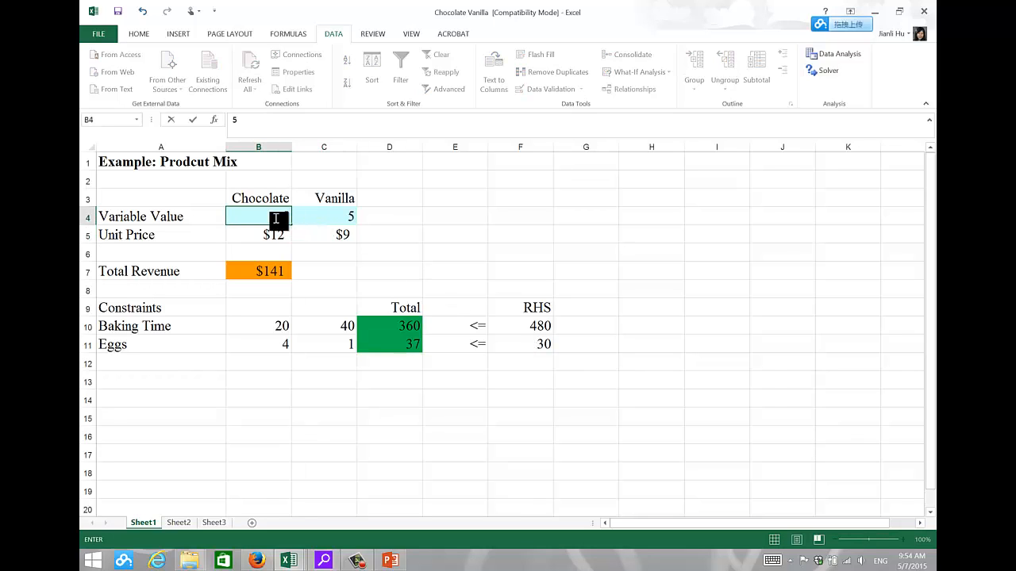
pyautogui.press('Tab')
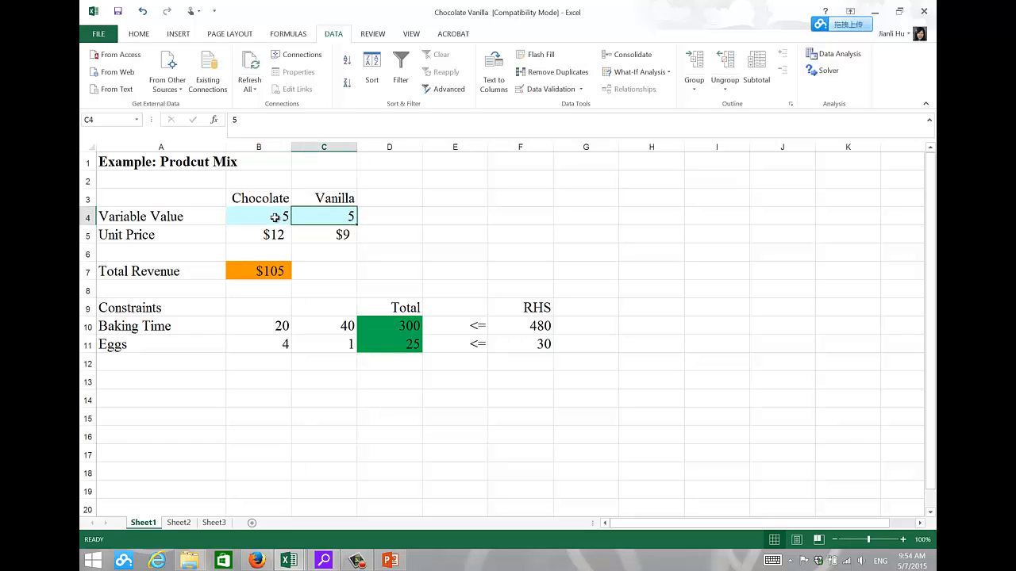
pyautogui.write('6')
pyautogui.press('Return')
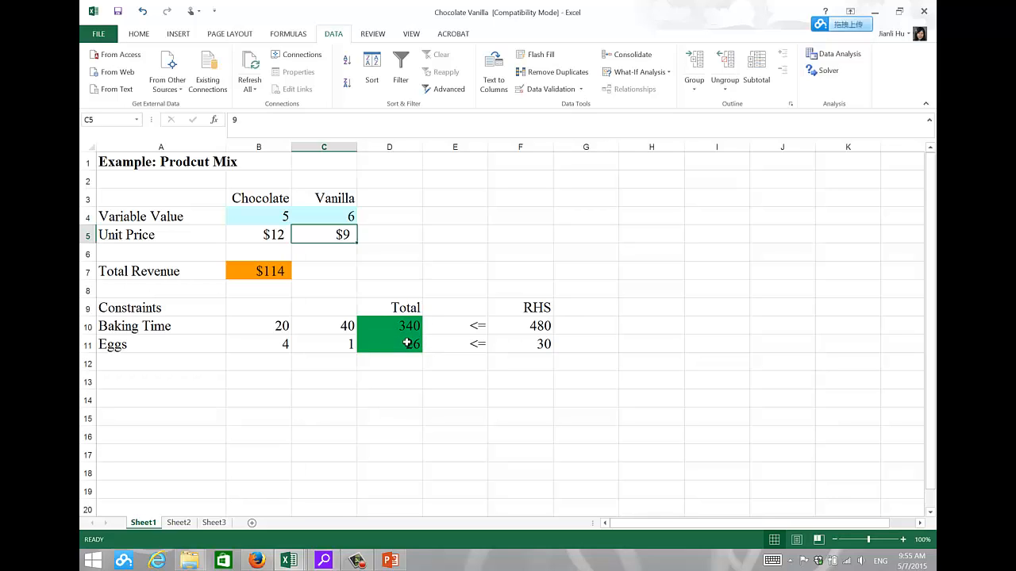
# - Try Vanilla variable values of 10 and 9 in turn, in cell C4
pyautogui.click(339, 216)
pyautogui.write('10')
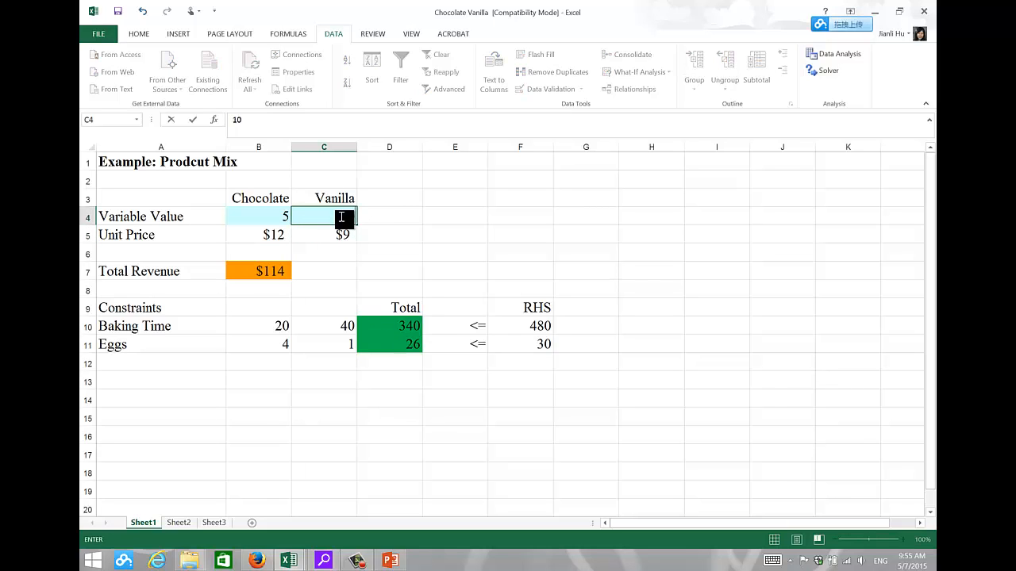
pyautogui.press('Return')
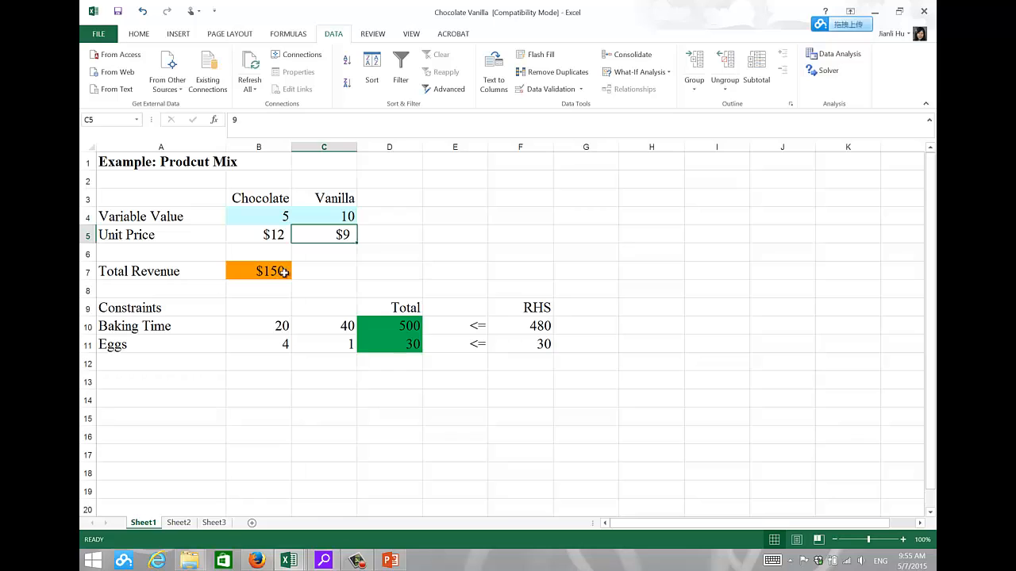
pyautogui.click(343, 222)
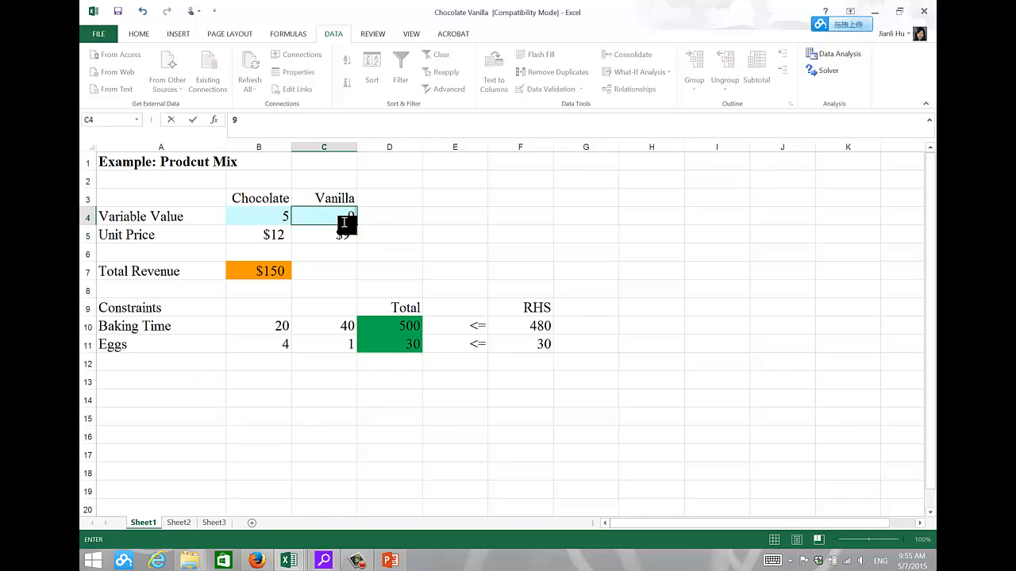
pyautogui.write('9')
pyautogui.press('Return')
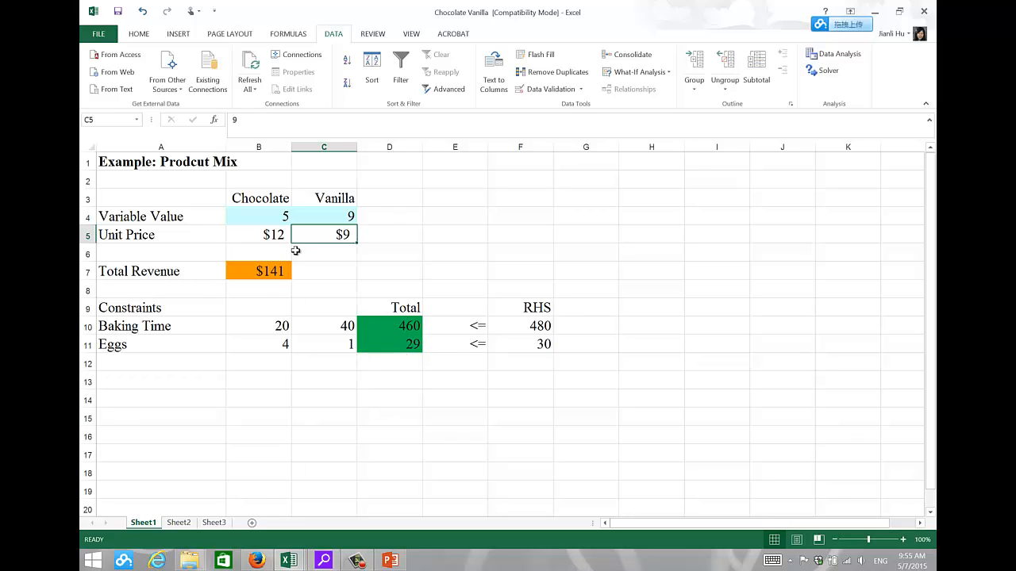
# - Set the trial variable values to 8 for Chocolate and 2 for Vanilla
pyautogui.click(281, 217)
pyautogui.write('8')
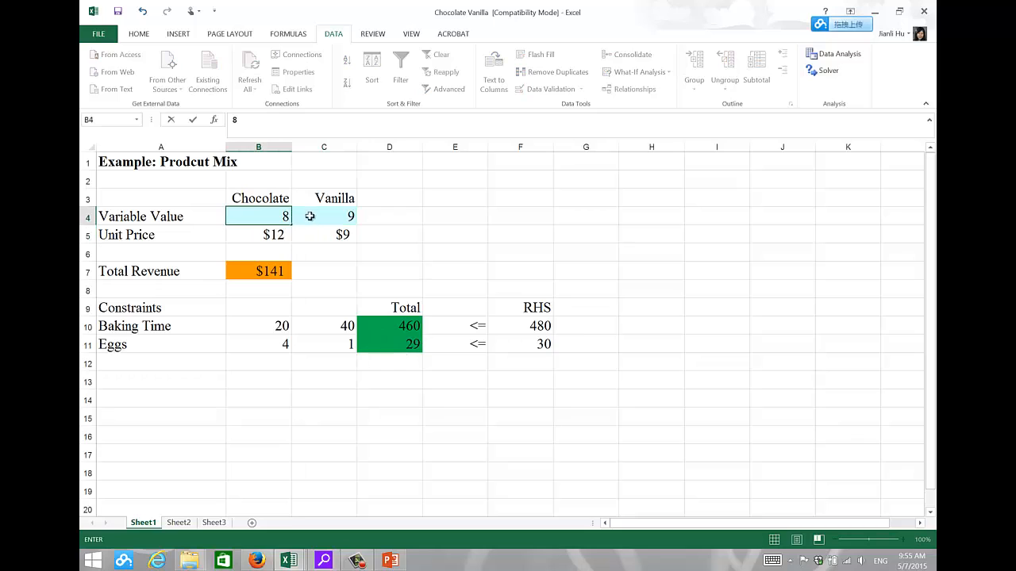
pyautogui.click(310, 216)
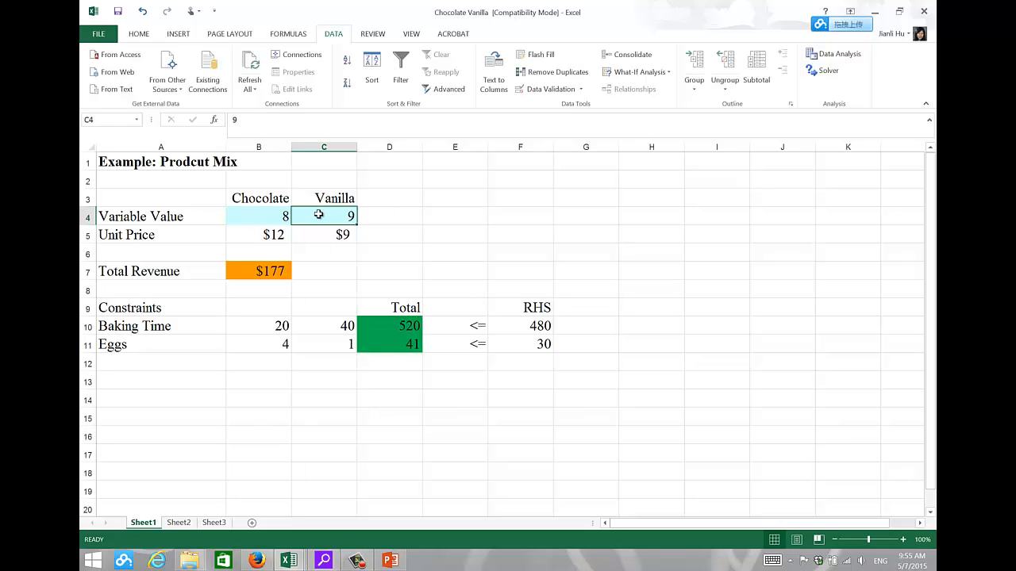
pyautogui.write('2')
pyautogui.press('Return')
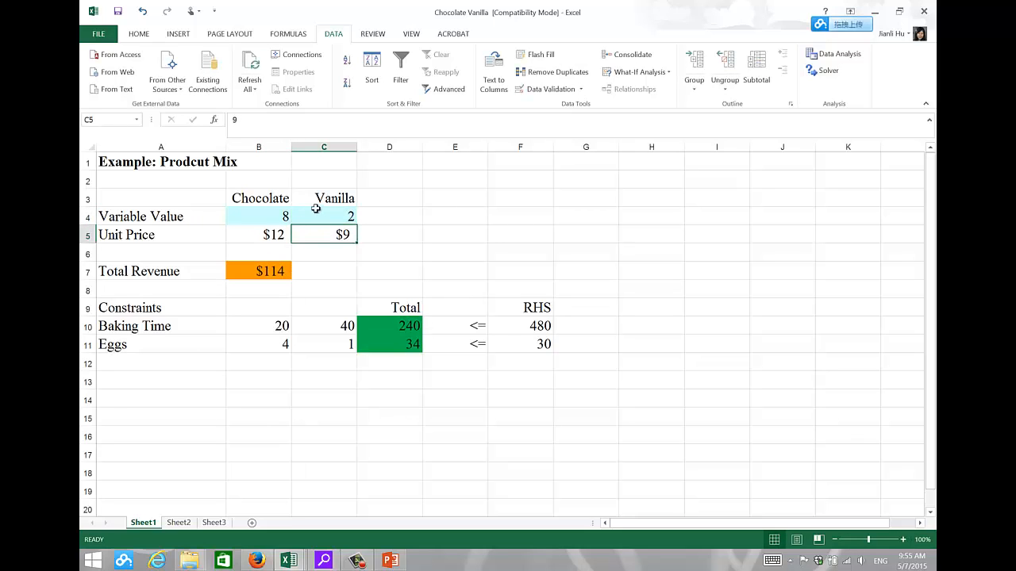
# - Set the Vanilla variable value in C4 to 5
pyautogui.click(319, 215)
pyautogui.write('5')
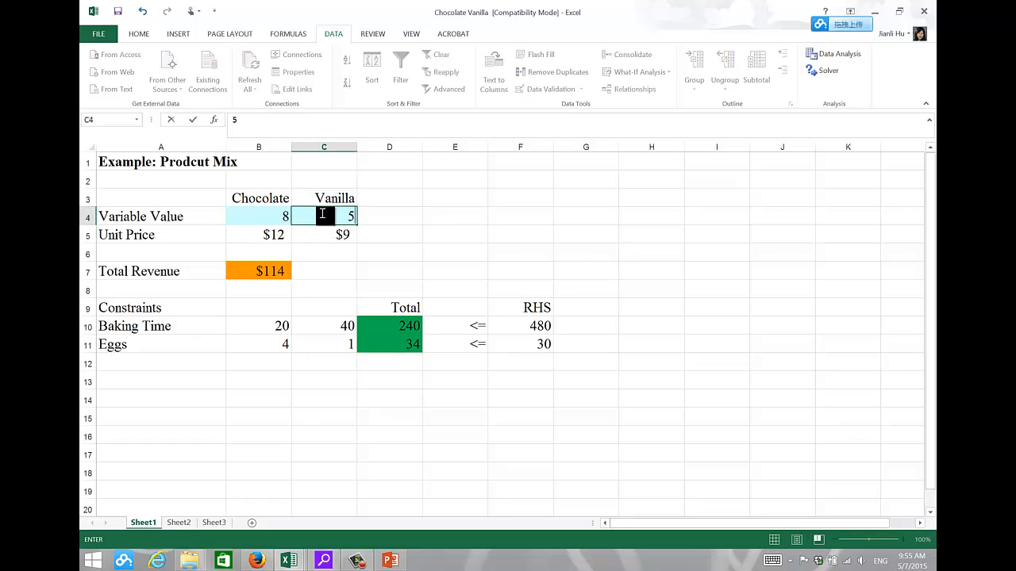
pyautogui.press('Return')
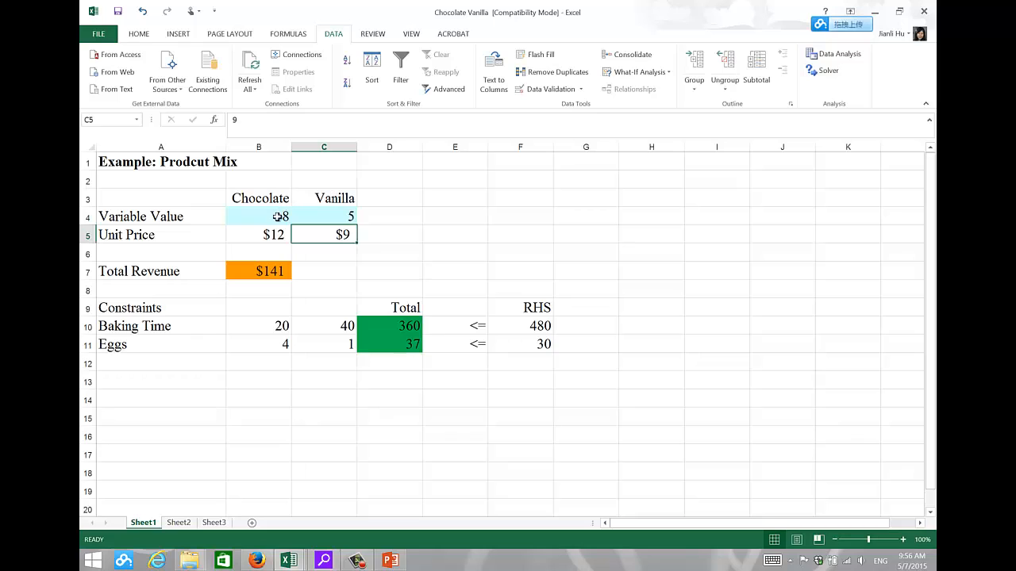
# - Reset the Chocolate and Vanilla variable values in B4 and C4 to 0
pyautogui.moveTo(286, 216); pyautogui.dragTo(302, 218)
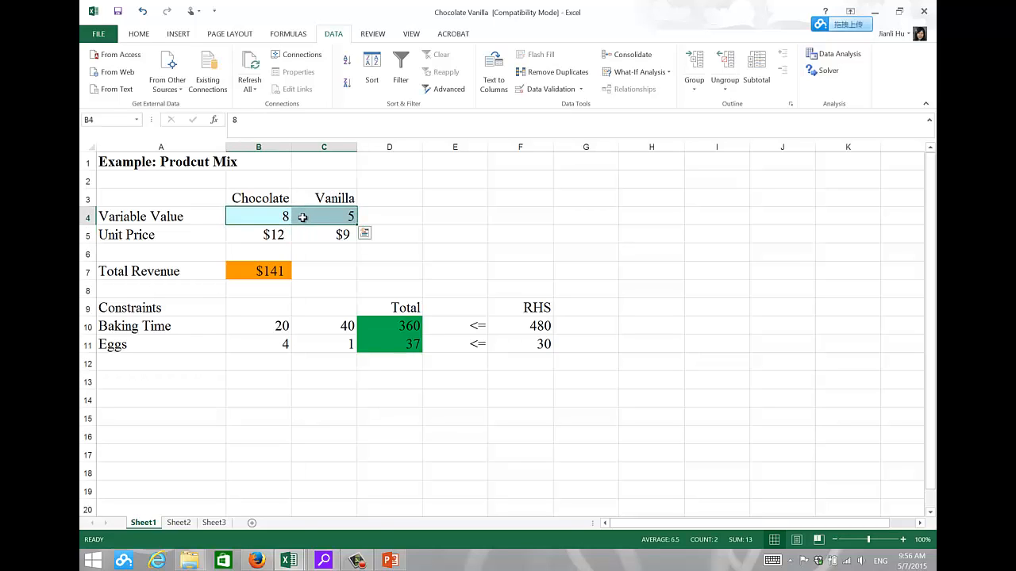
pyautogui.write('0')
pyautogui.click(303, 216)
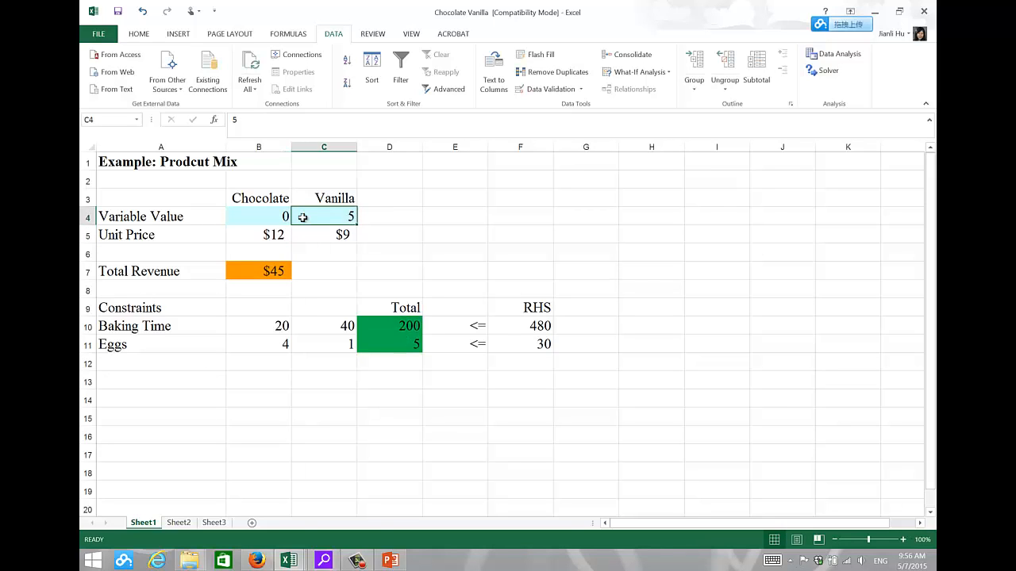
pyautogui.write('0')
pyautogui.press('Return')
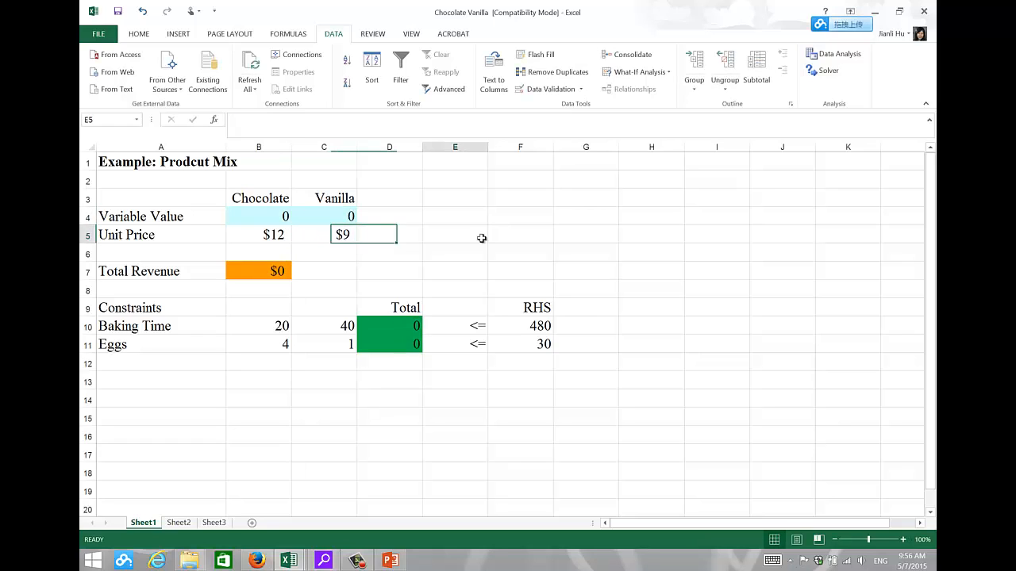
pyautogui.click(482, 238)
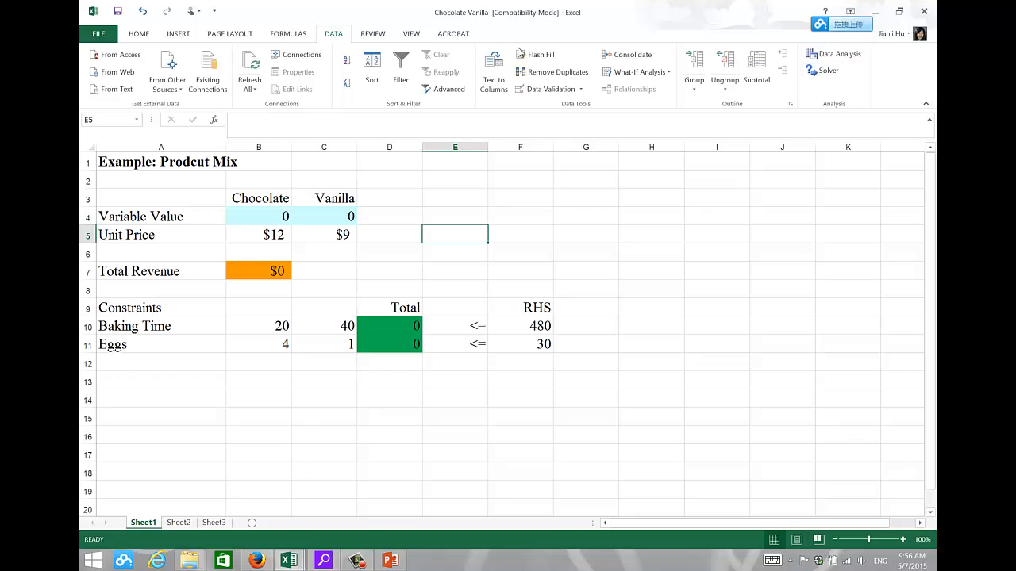
# - Open Solver and set its objective to the Total Revenue cell B7
pyautogui.click(821, 73)
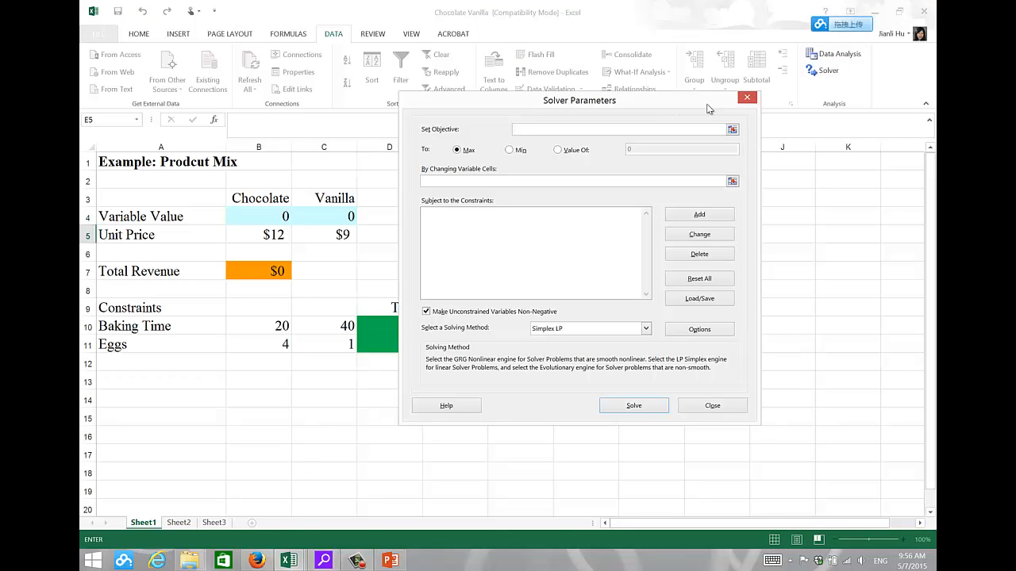
pyautogui.moveTo(704, 104); pyautogui.dragTo(771, 115)
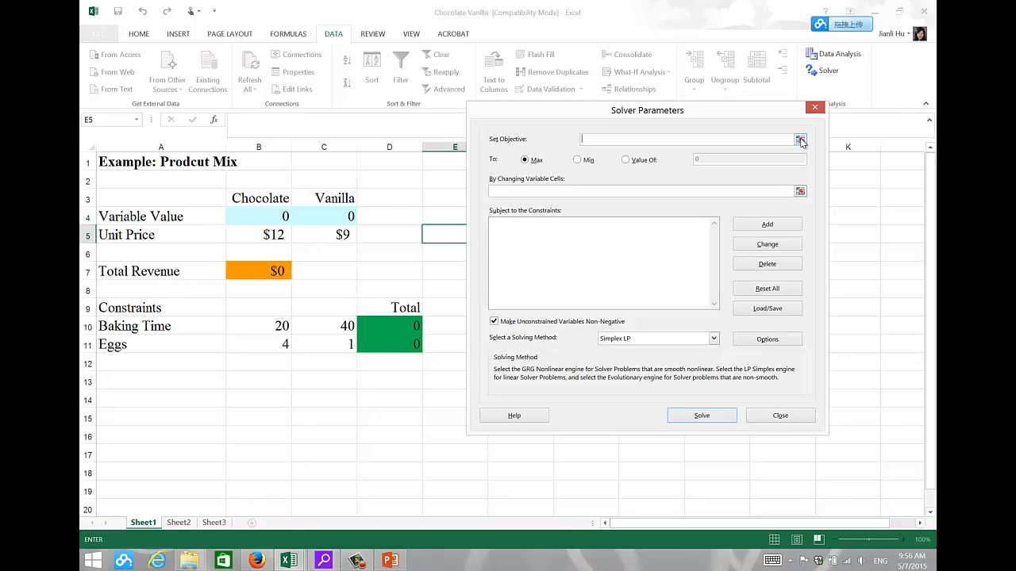
pyautogui.click(800, 141)
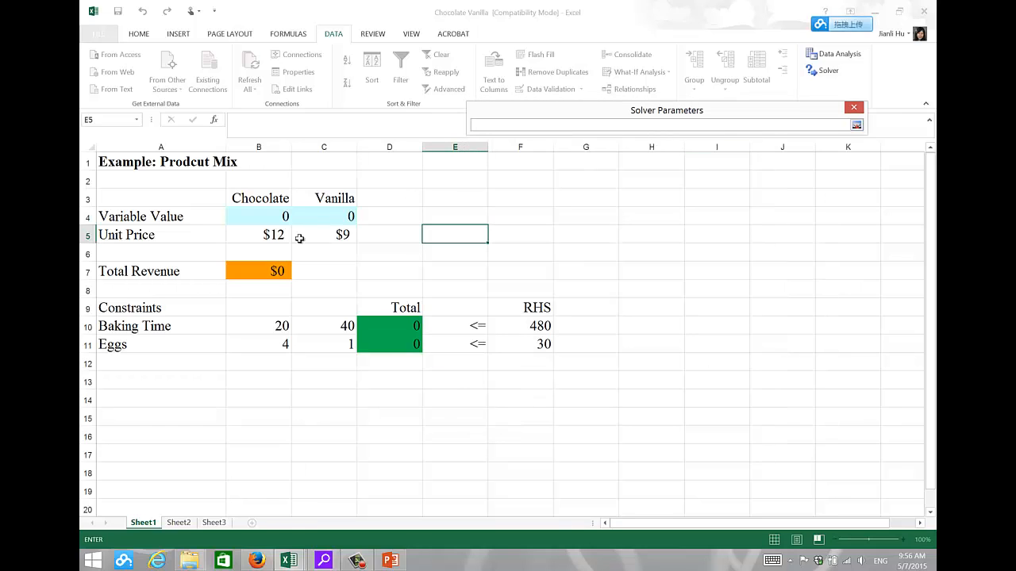
pyautogui.click(262, 267)
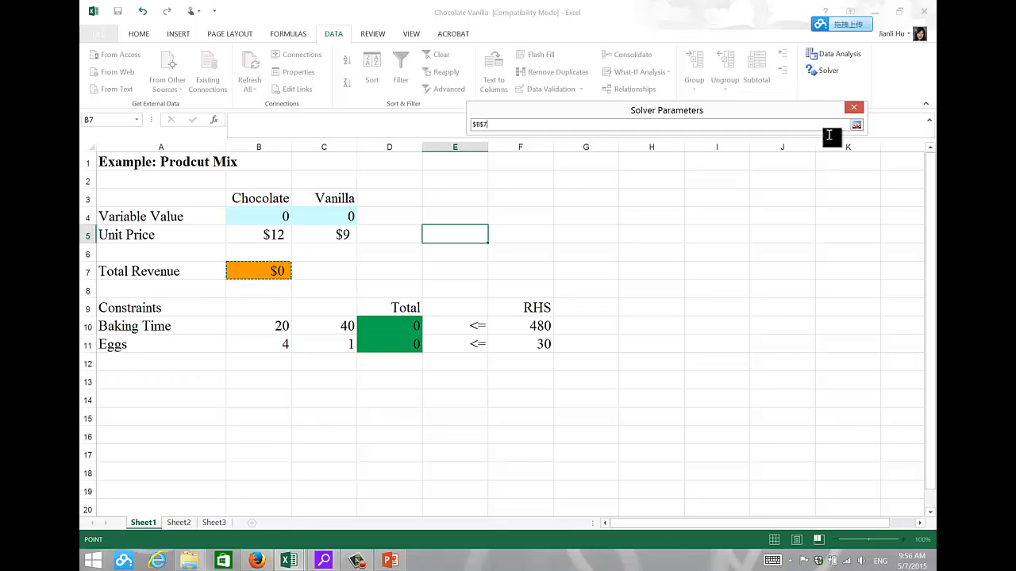
pyautogui.click(856, 124)
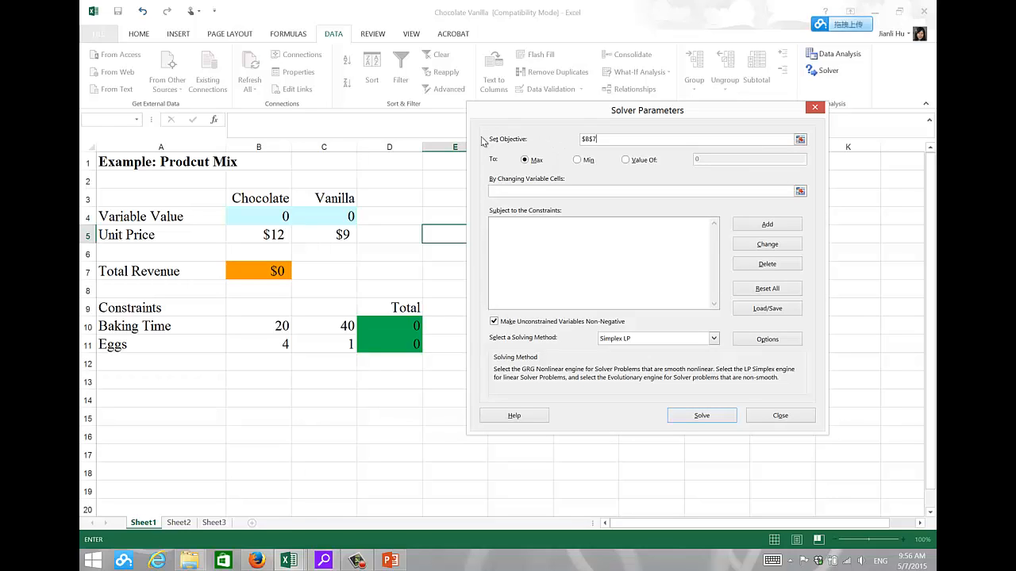
# - Clear the Solver objective reference and pick the Total Revenue cell B7 again
pyautogui.click(800, 140)
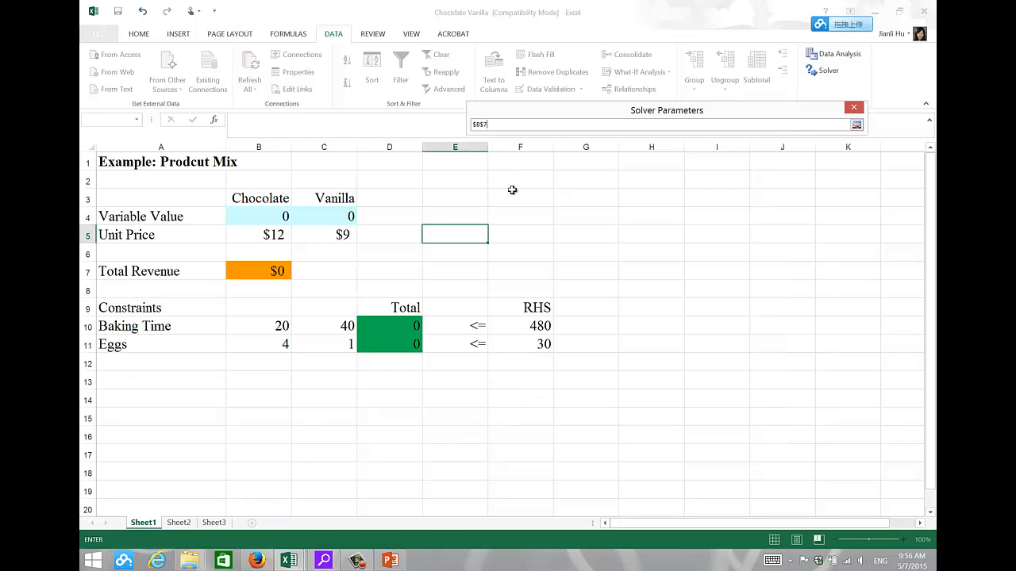
pyautogui.click(273, 266)
pyautogui.press('BackSpace')
pyautogui.press('BackSpace')
pyautogui.press('BackSpace')
pyautogui.press('BackSpace')
pyautogui.click(267, 269)
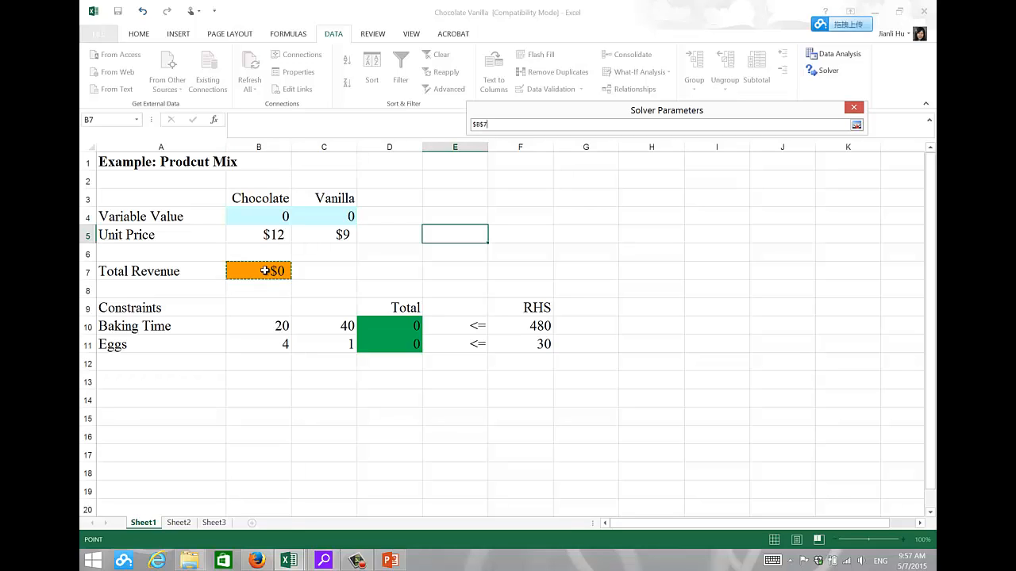
pyautogui.click(857, 125)
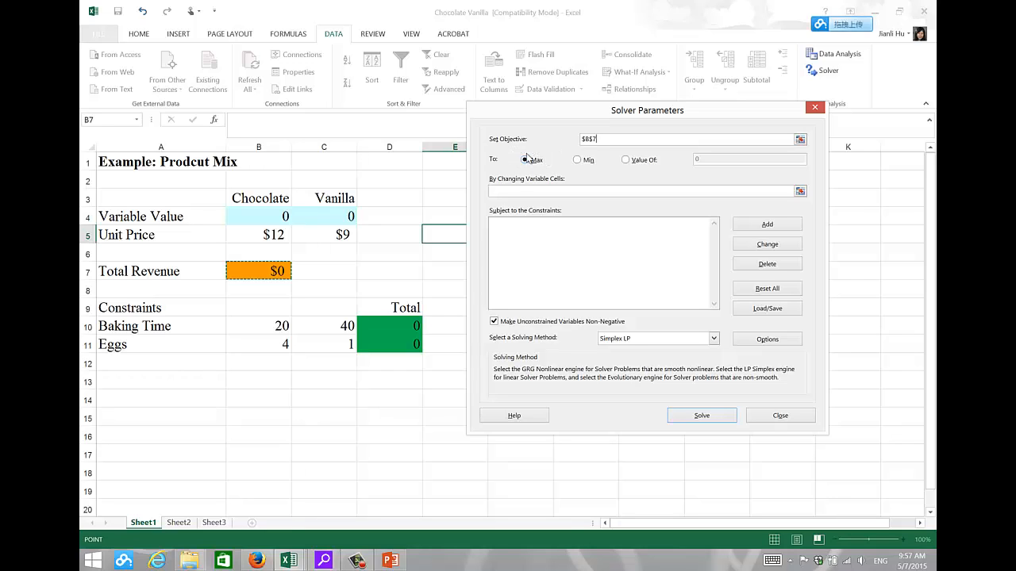
# - Set Solver's changing variable cells to the Chocolate and Vanilla variable values, B4:C4
pyautogui.click(619, 191)
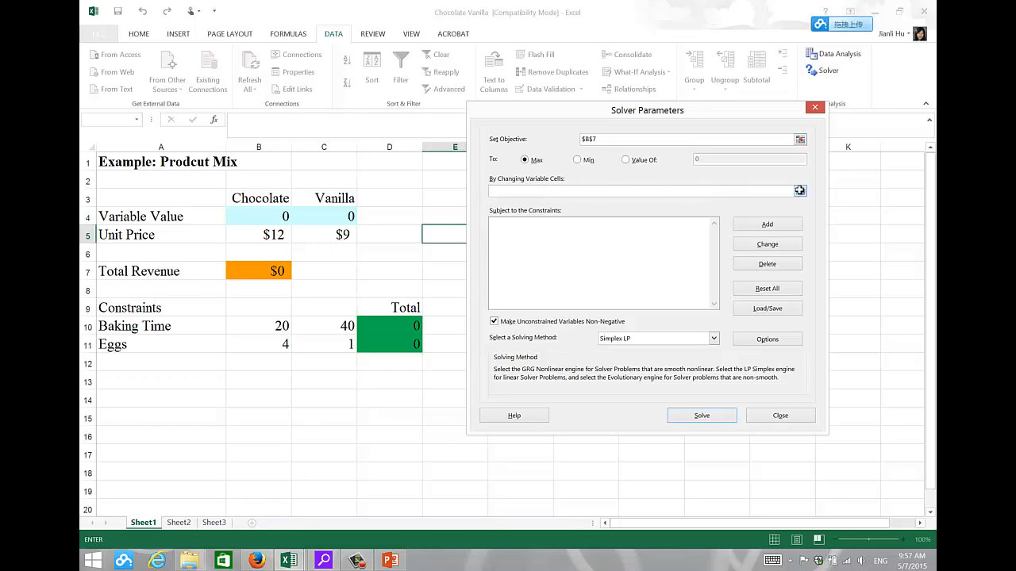
pyautogui.click(799, 192)
pyautogui.moveTo(256, 216); pyautogui.dragTo(298, 211)
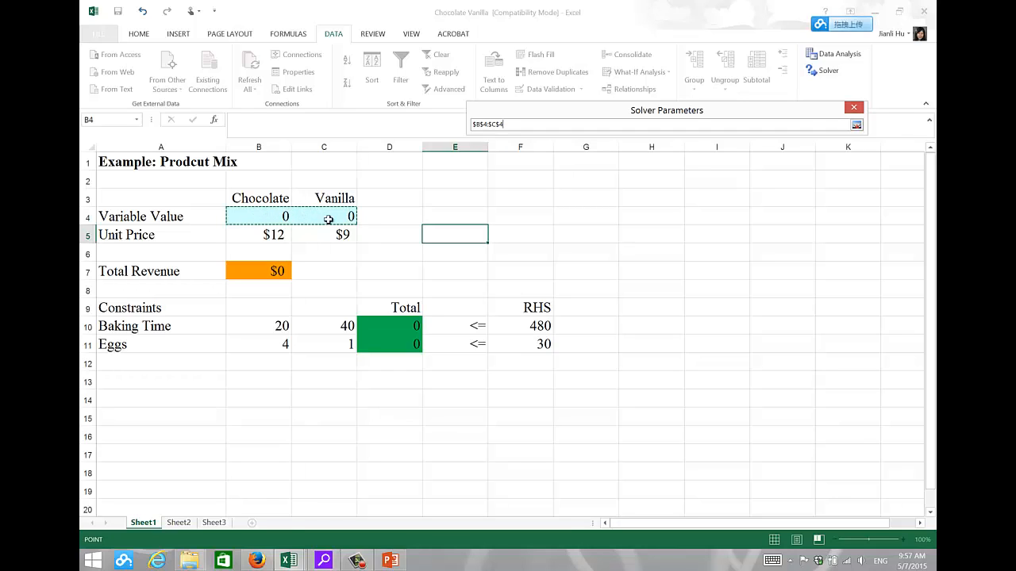
pyautogui.click(857, 125)
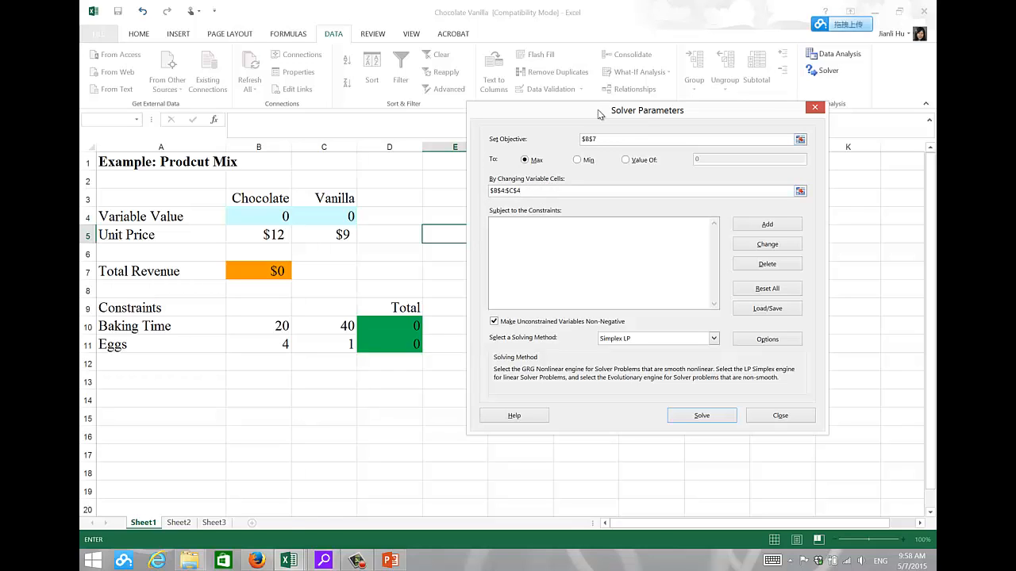
# - Add a Solver constraint requiring the Baking Time total in D10 to be <= its RHS limit in F10
pyautogui.moveTo(631, 105); pyautogui.dragTo(689, 90)
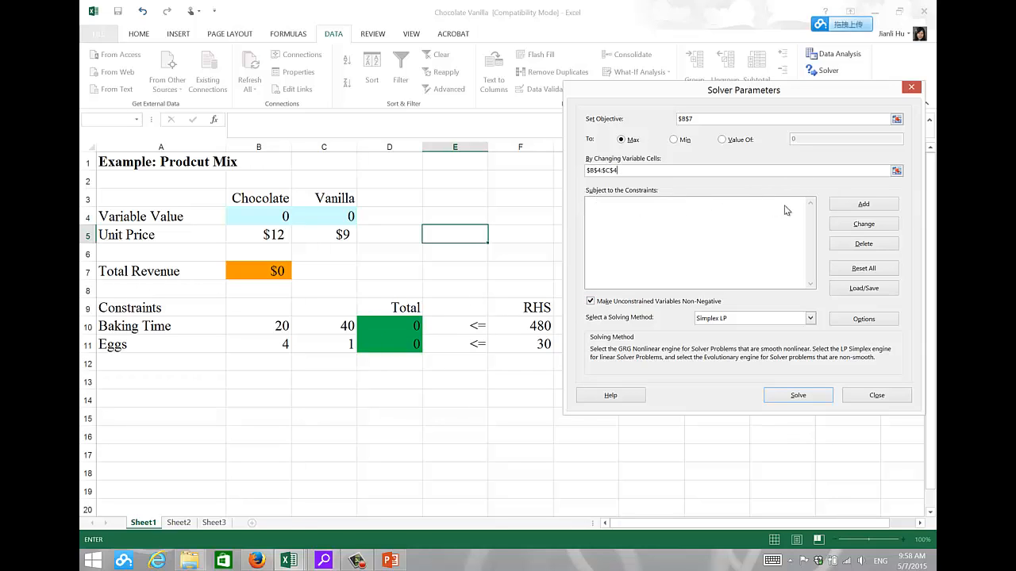
pyautogui.click(879, 208)
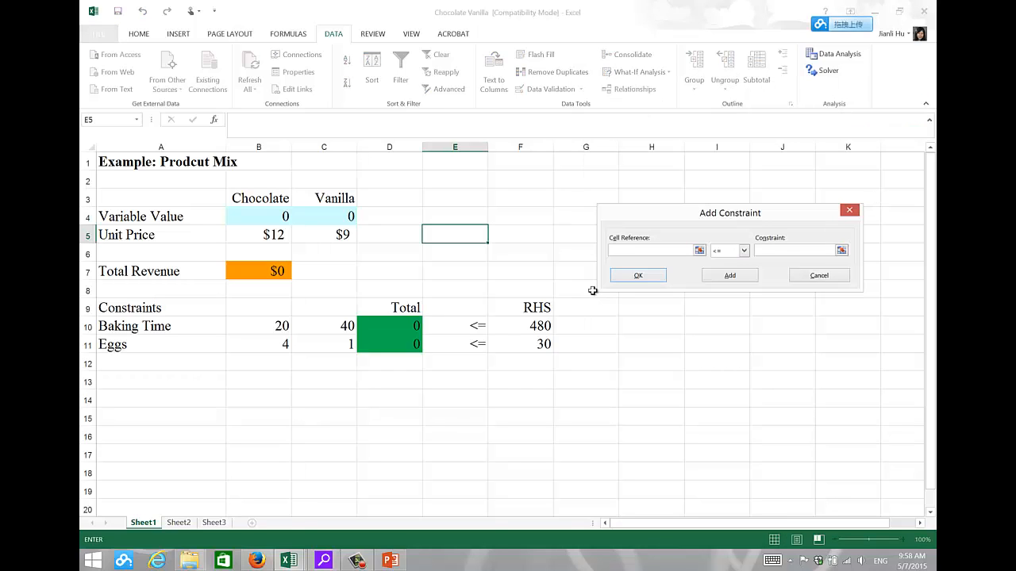
pyautogui.click(395, 326)
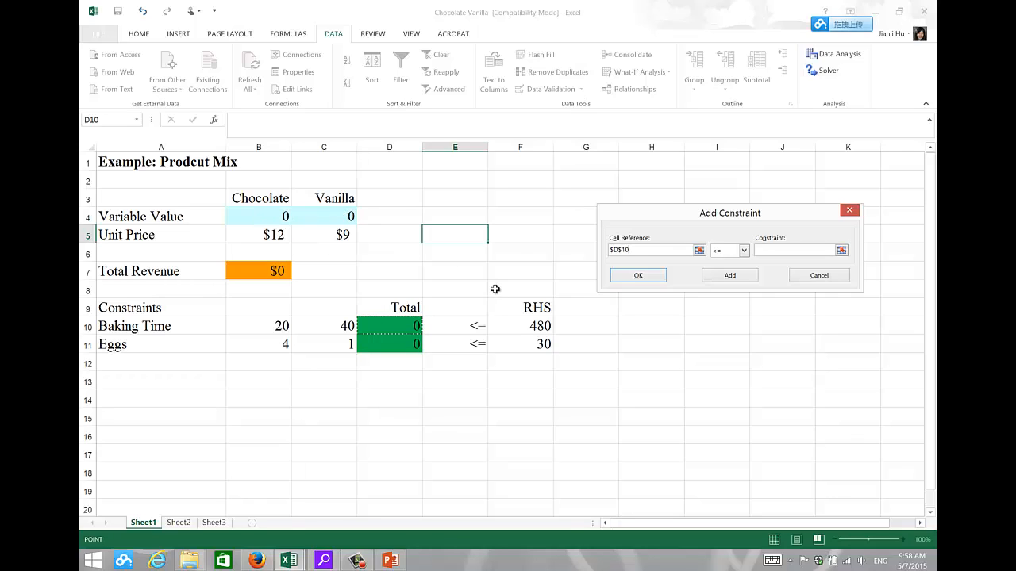
pyautogui.click(744, 250)
pyautogui.click(726, 262)
pyautogui.click(781, 250)
pyautogui.click(529, 326)
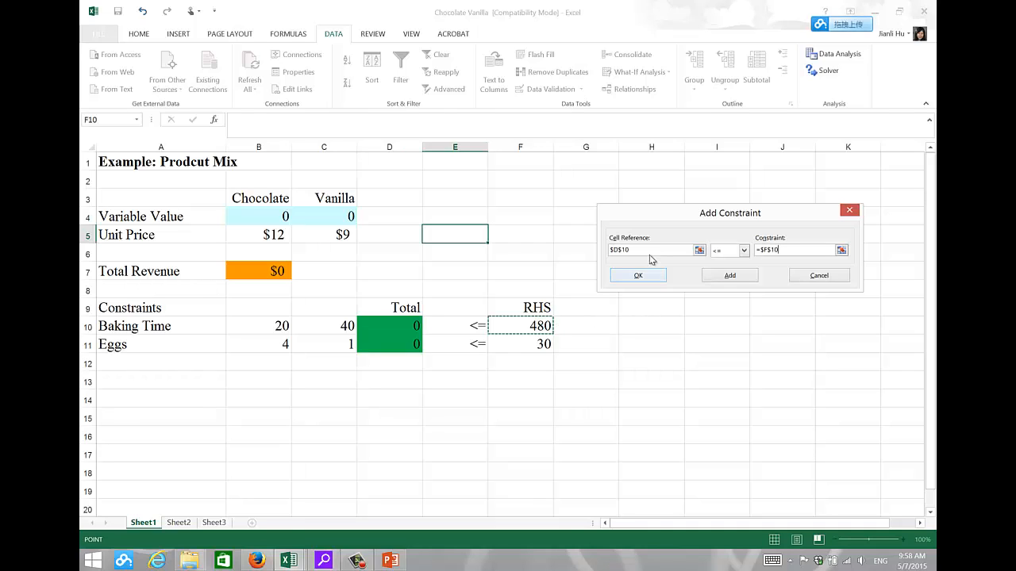
pyautogui.click(728, 278)
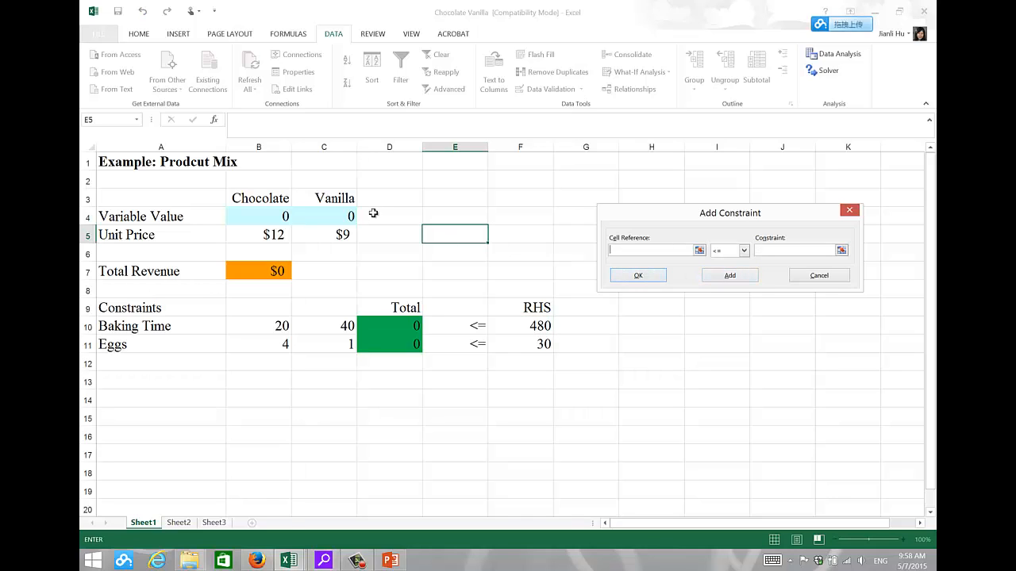
# - Add a Solver constraint requiring the Eggs total in D11 to be <= its RHS limit in F11
pyautogui.click(391, 346)
pyautogui.click(744, 250)
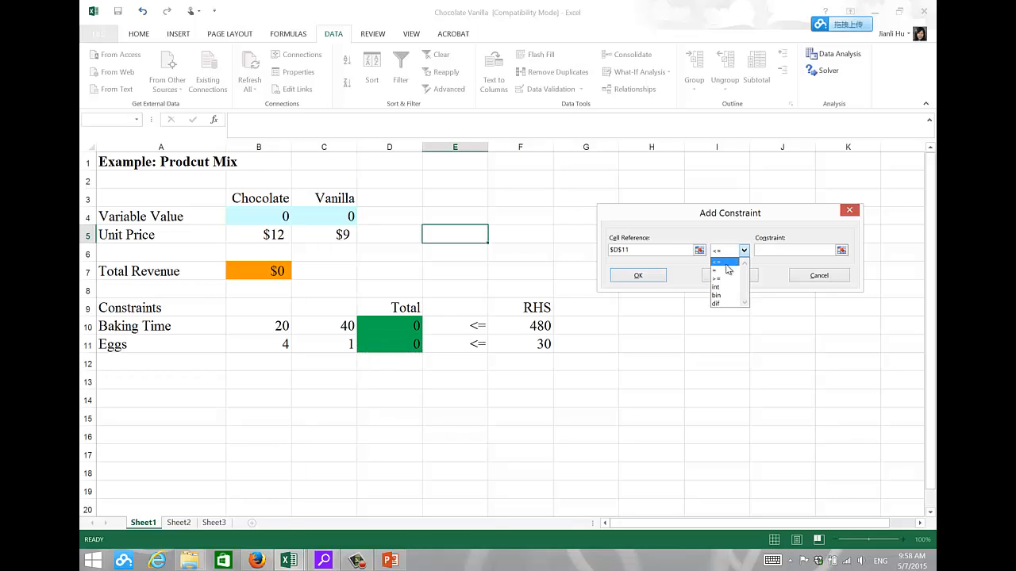
pyautogui.click(730, 265)
pyautogui.click(776, 250)
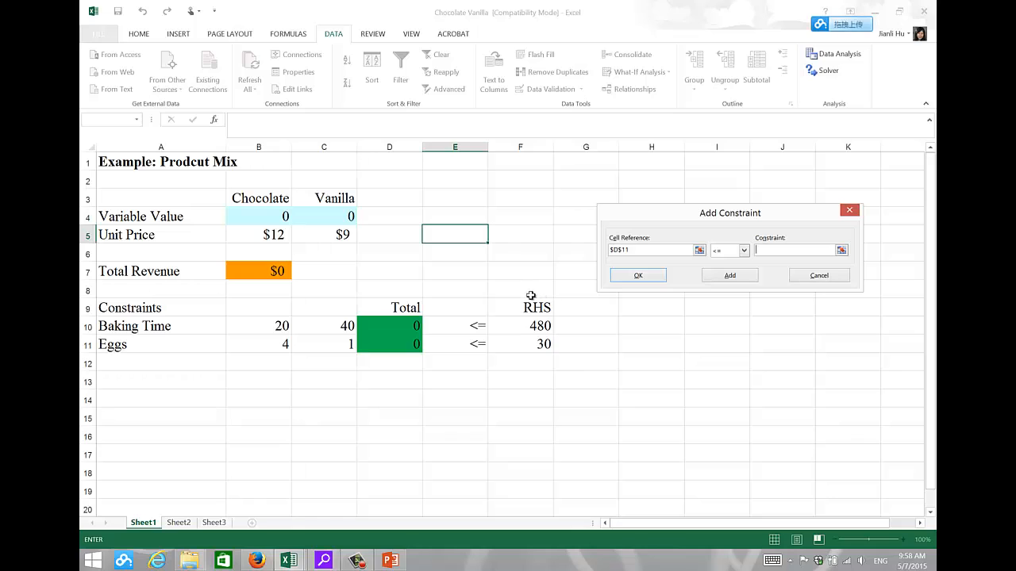
pyautogui.click(534, 343)
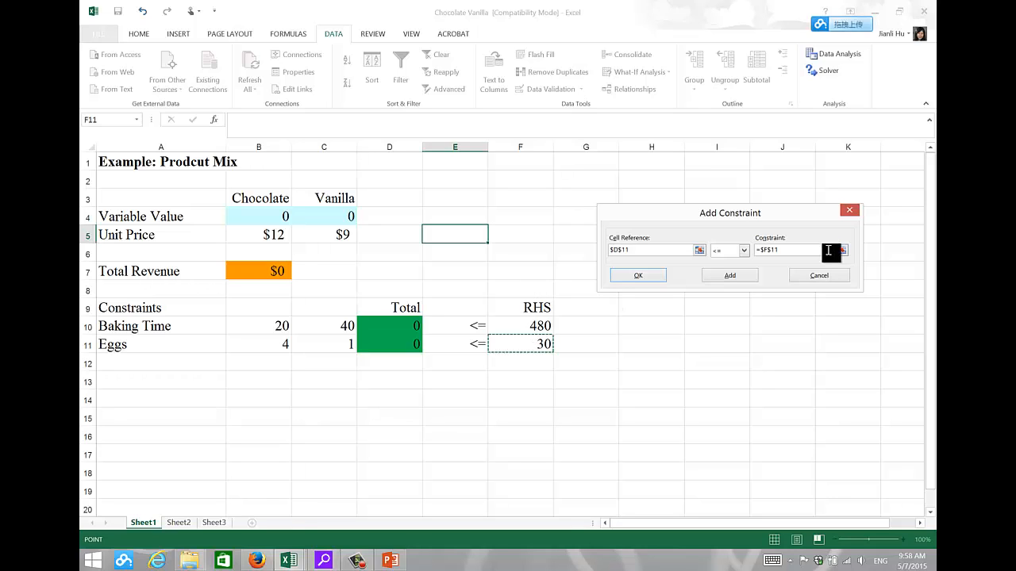
pyautogui.click(734, 276)
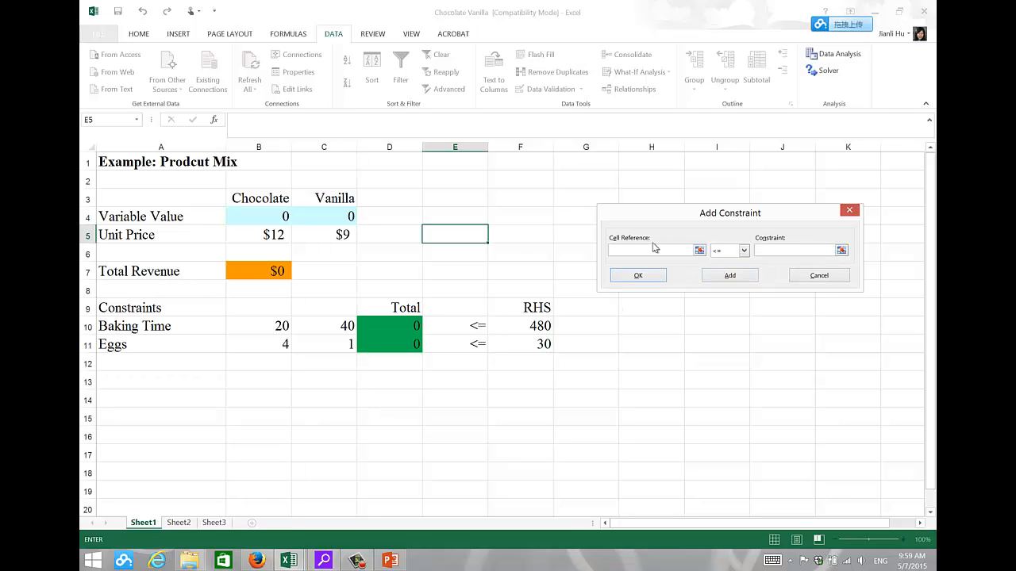
# - Add an integer (int) constraint on the Chocolate and Vanilla variable cells B4:C4 and return to the Solver parameters
pyautogui.click(699, 251)
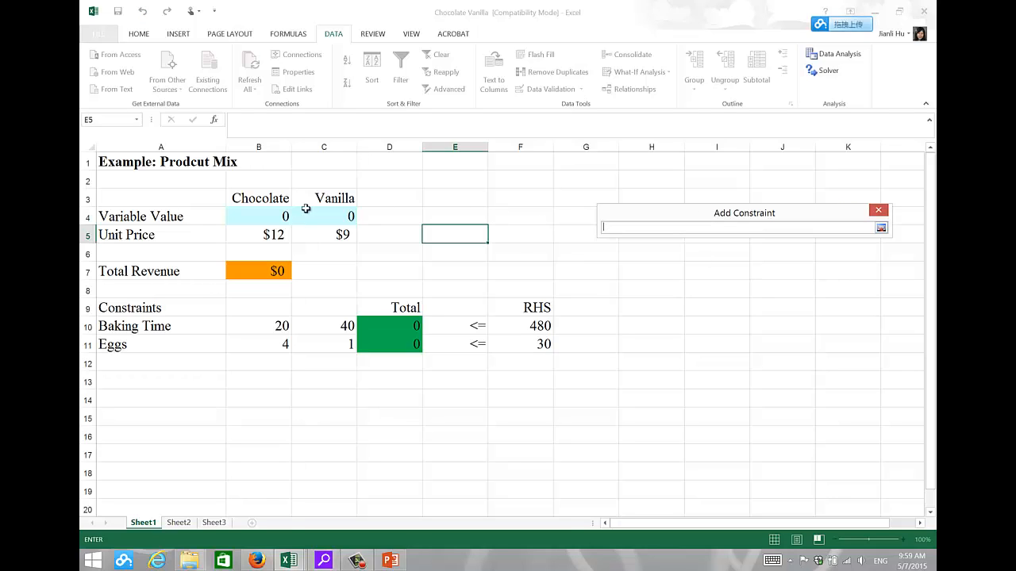
pyautogui.moveTo(253, 216); pyautogui.dragTo(342, 219)
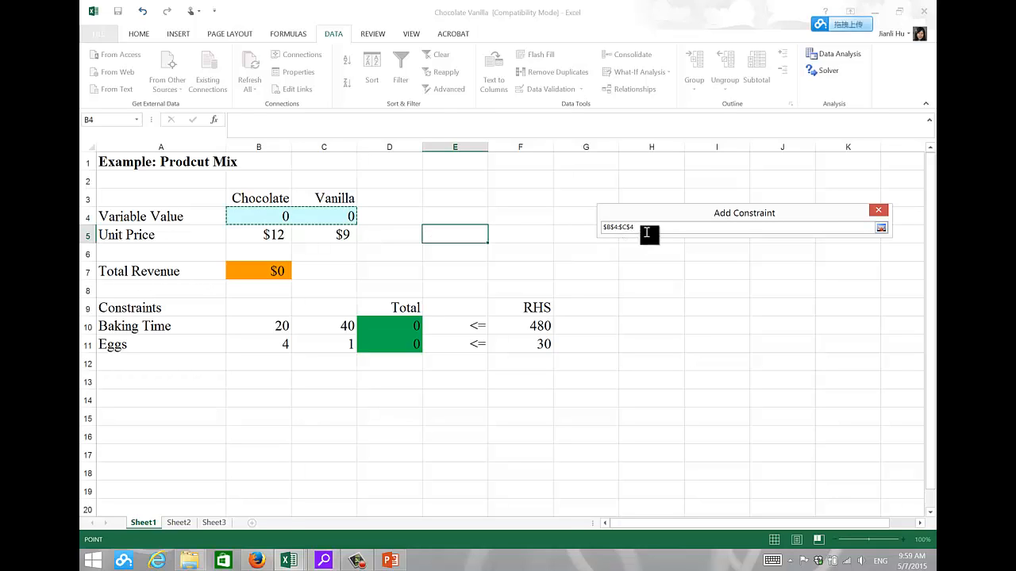
pyautogui.click(881, 228)
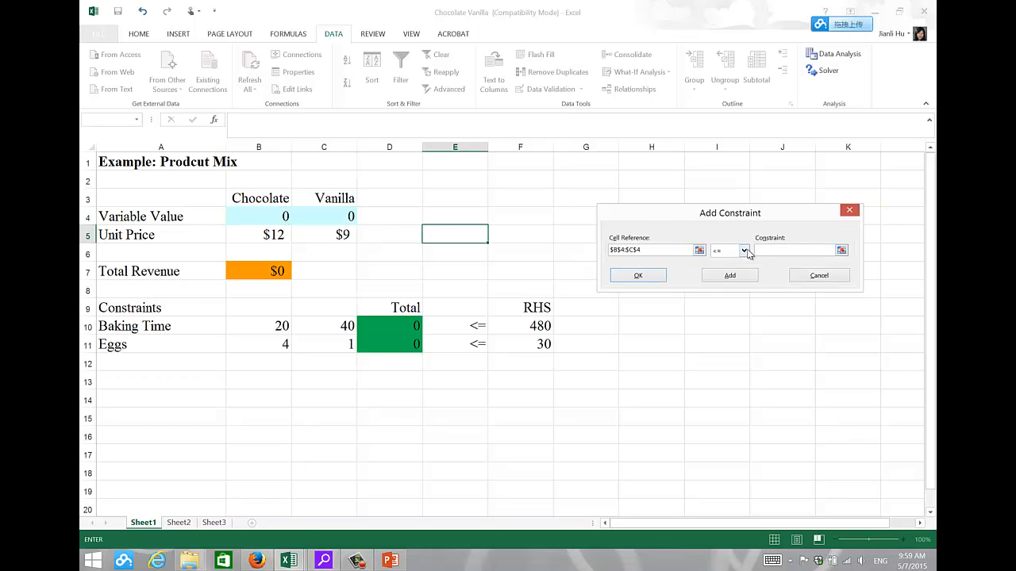
pyautogui.click(726, 252)
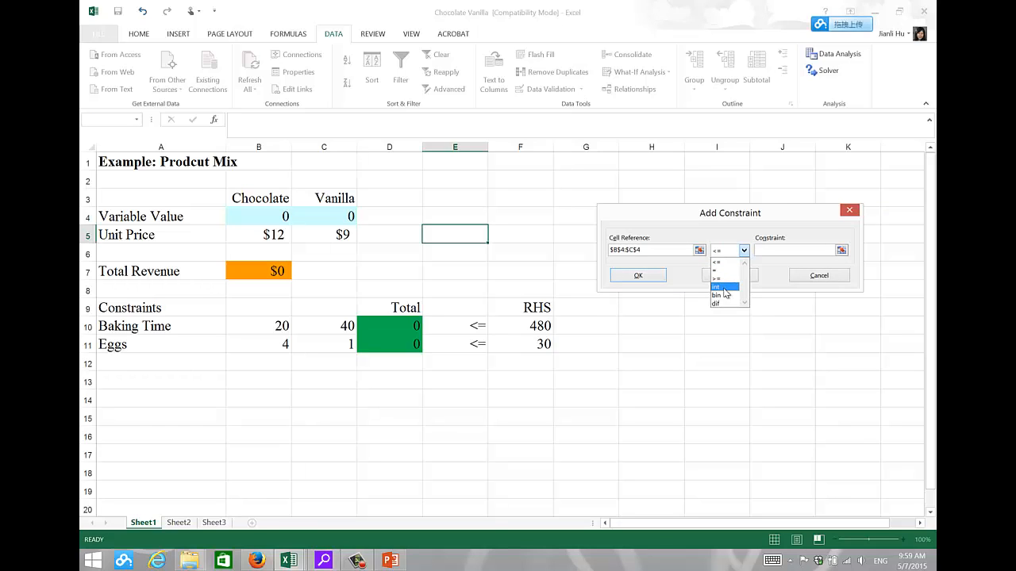
pyautogui.click(723, 288)
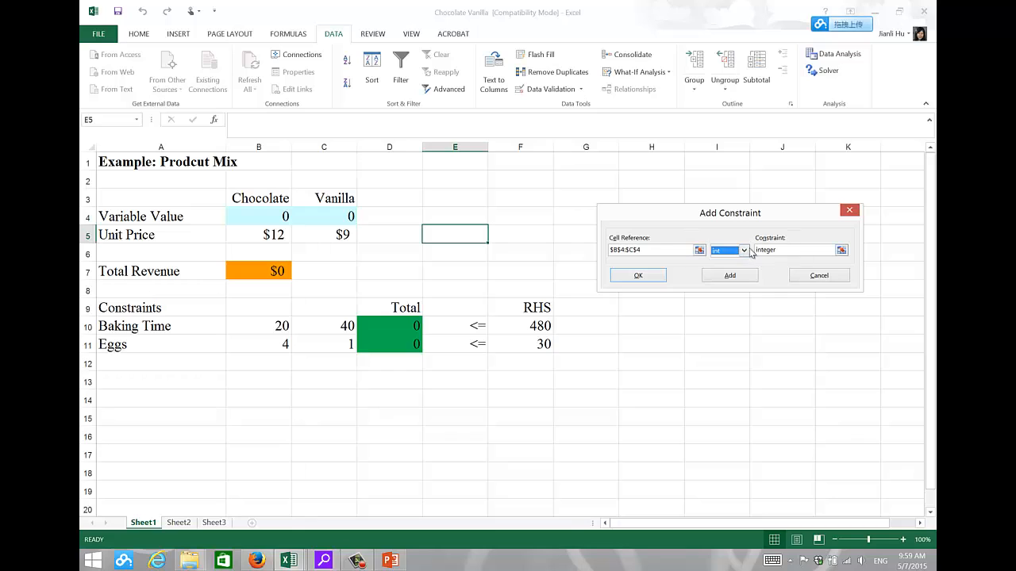
pyautogui.click(635, 275)
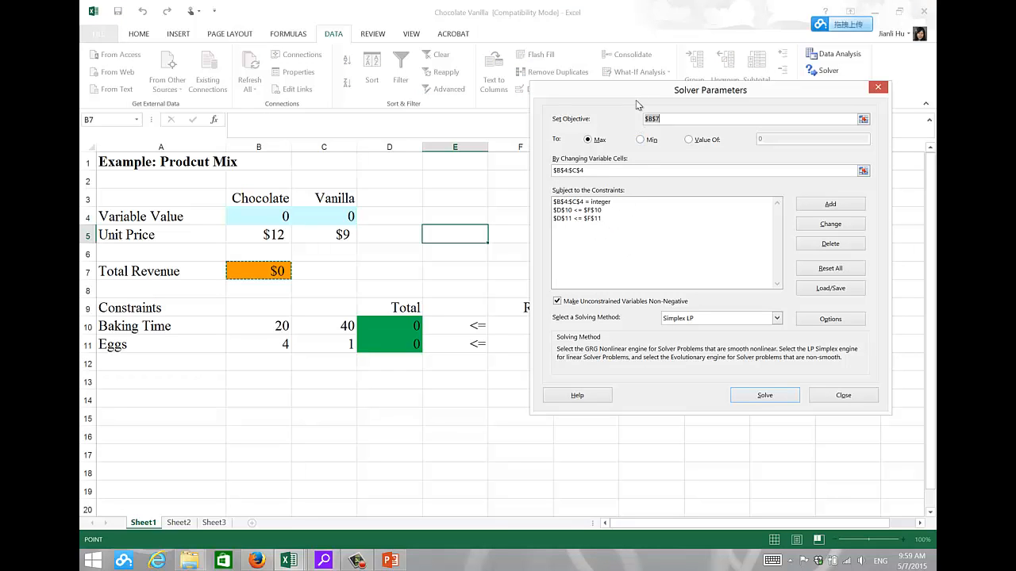
# - Make unconstrained variables non-negative and choose Simplex LP as Solver's solving method
pyautogui.moveTo(638, 91); pyautogui.dragTo(678, 96)
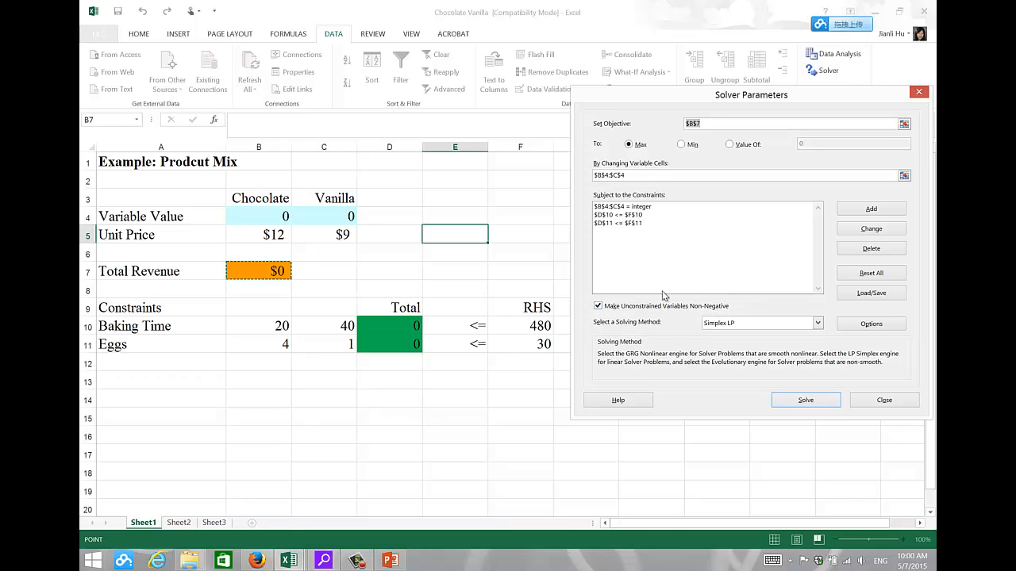
pyautogui.click(598, 305)
pyautogui.click(597, 306)
pyautogui.click(817, 323)
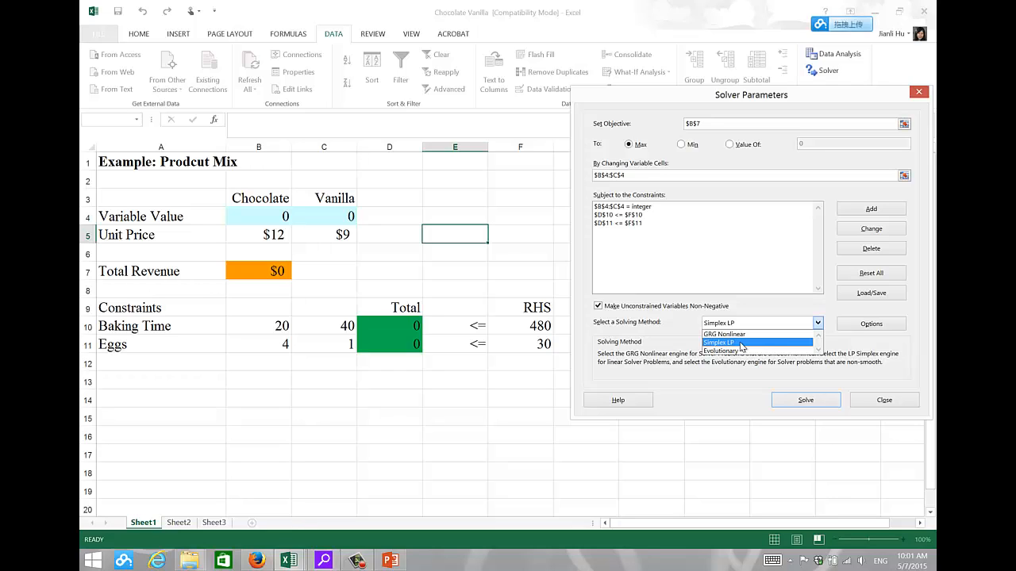
pyautogui.click(740, 342)
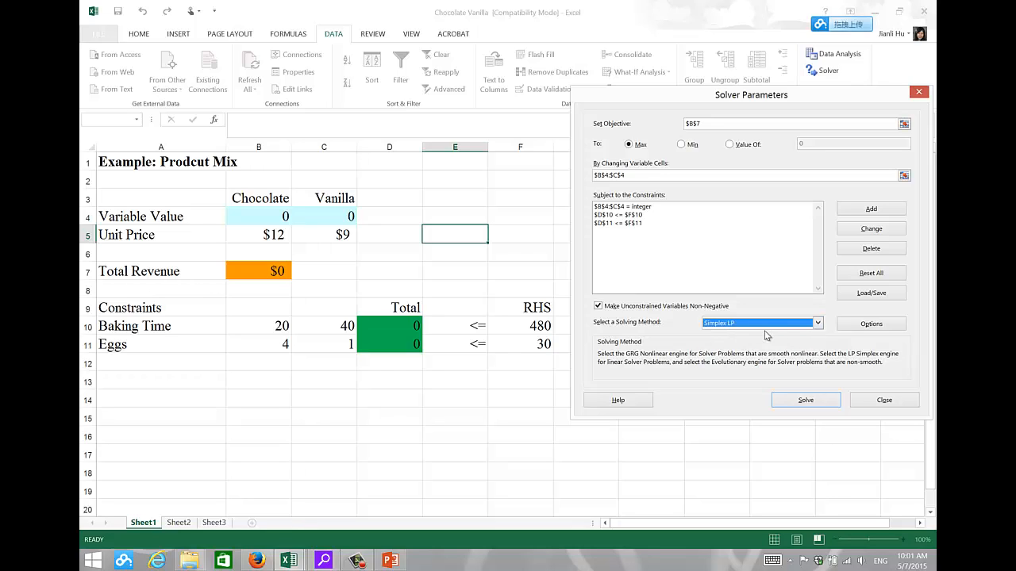
# - Review and accept the Solver options, solve the product mix model, and keep the Solver solution
pyautogui.click(873, 327)
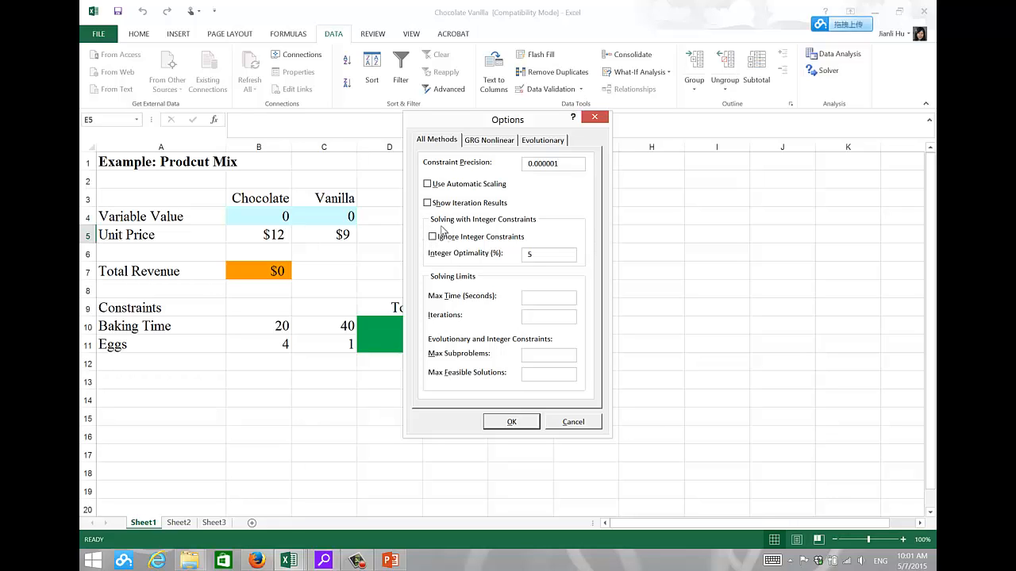
pyautogui.click(534, 421)
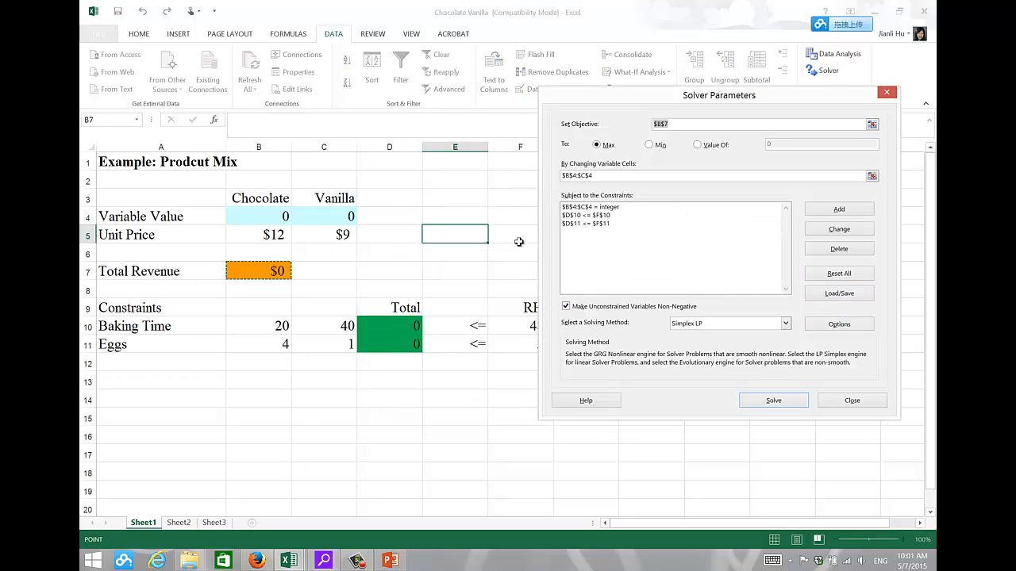
pyautogui.click(784, 406)
pyautogui.click(784, 401)
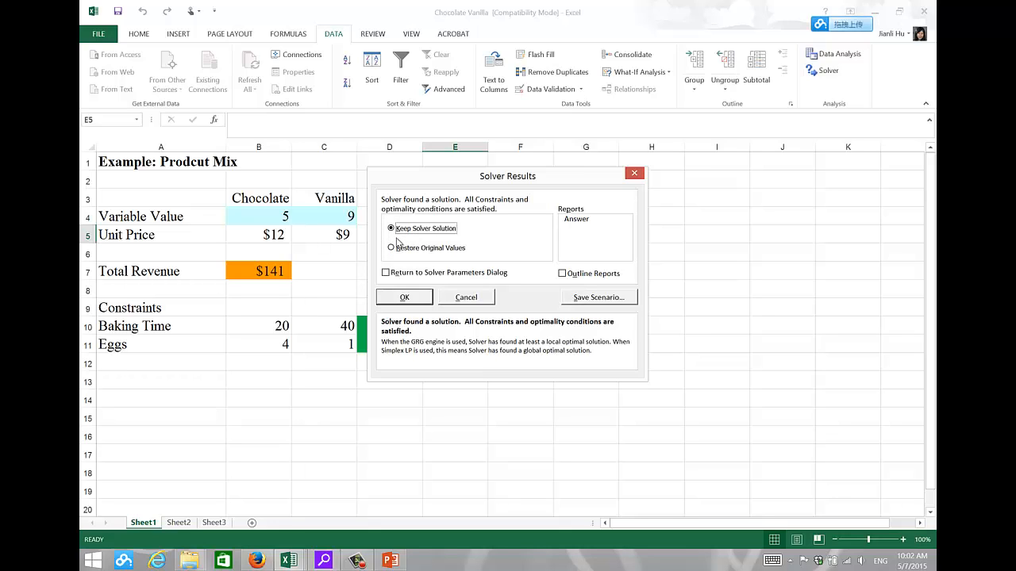
pyautogui.click(398, 297)
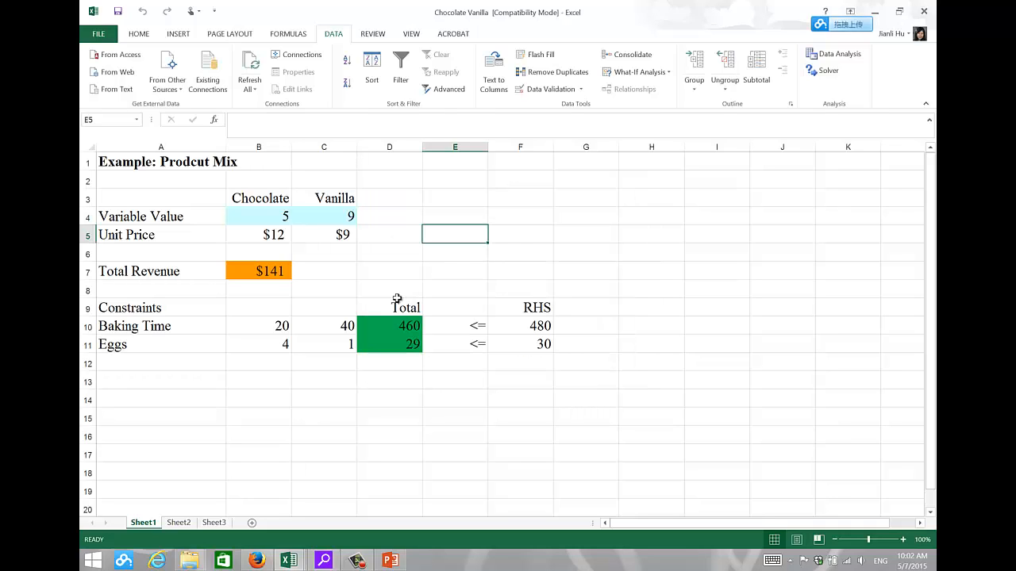
# - Check in the Excel Add-ins manager whether the Solver Add-in is enabled, and accept the add-in selection
pyautogui.click(268, 216)
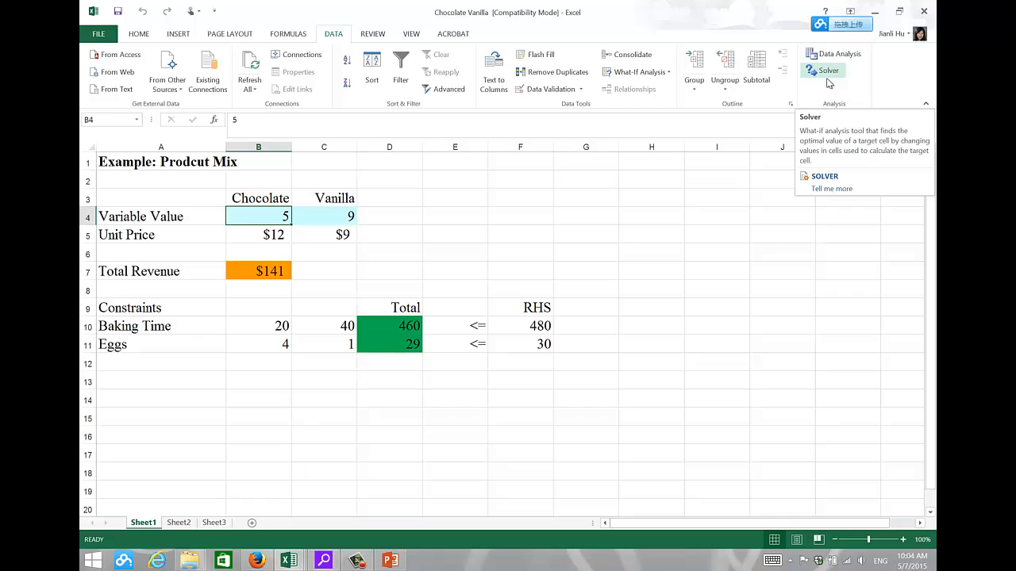
pyautogui.click(100, 36)
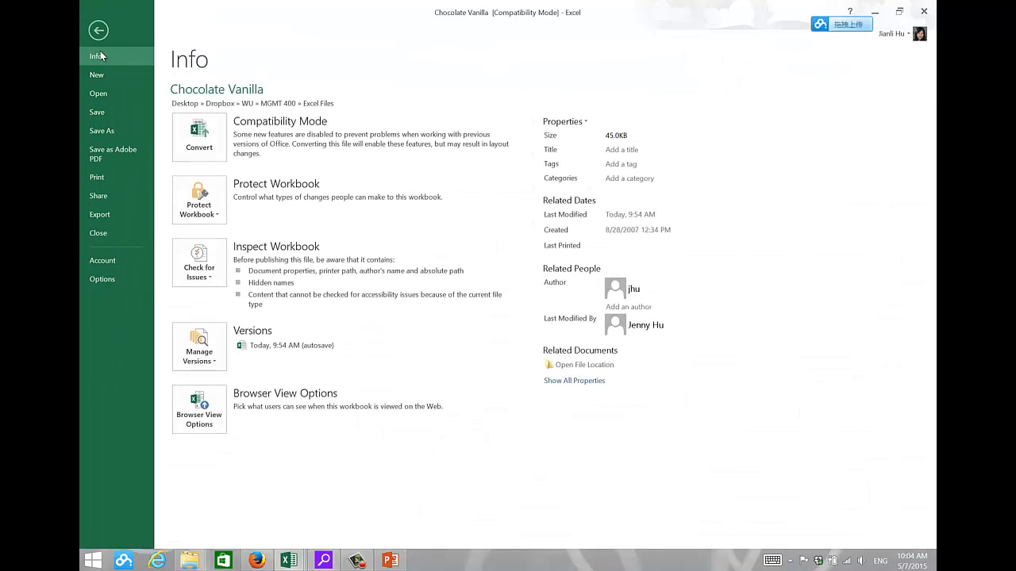
pyautogui.click(103, 279)
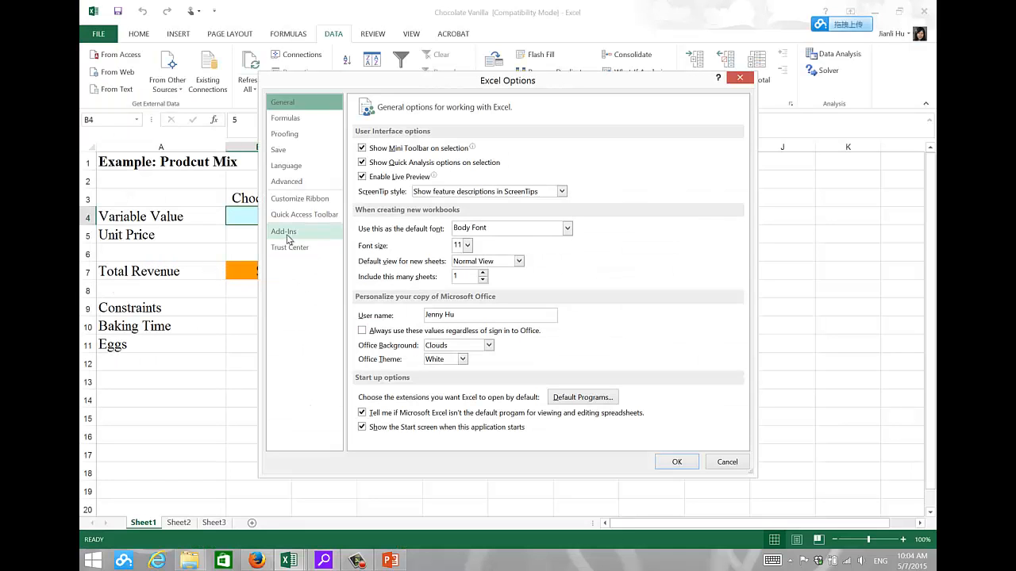
pyautogui.click(288, 238)
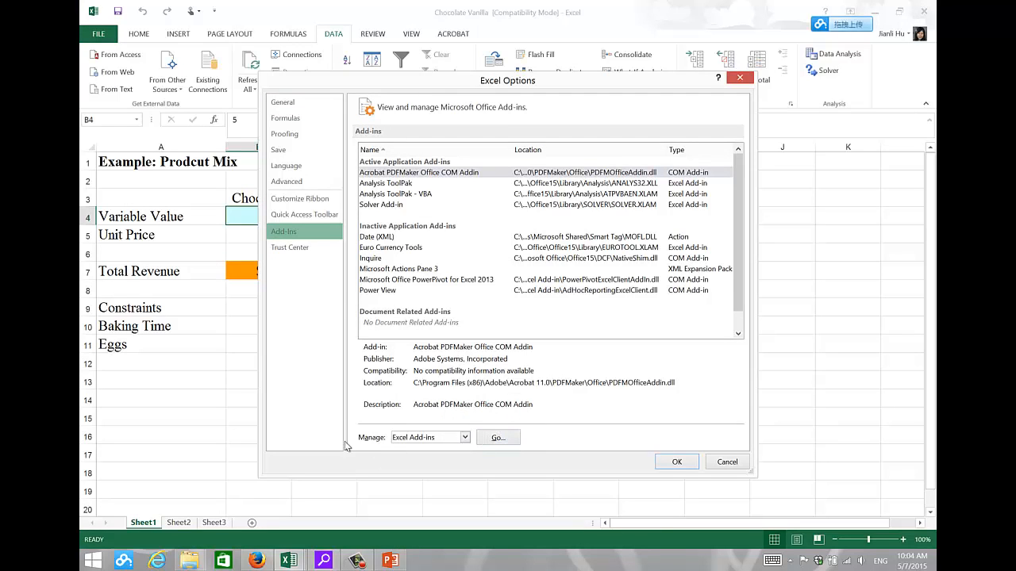
pyautogui.click(508, 437)
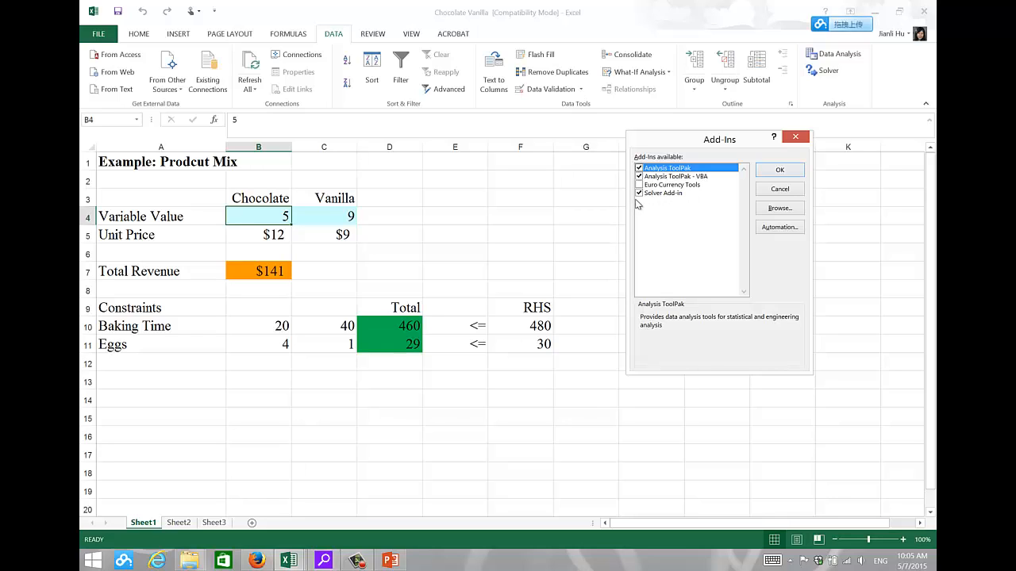
pyautogui.click(779, 170)
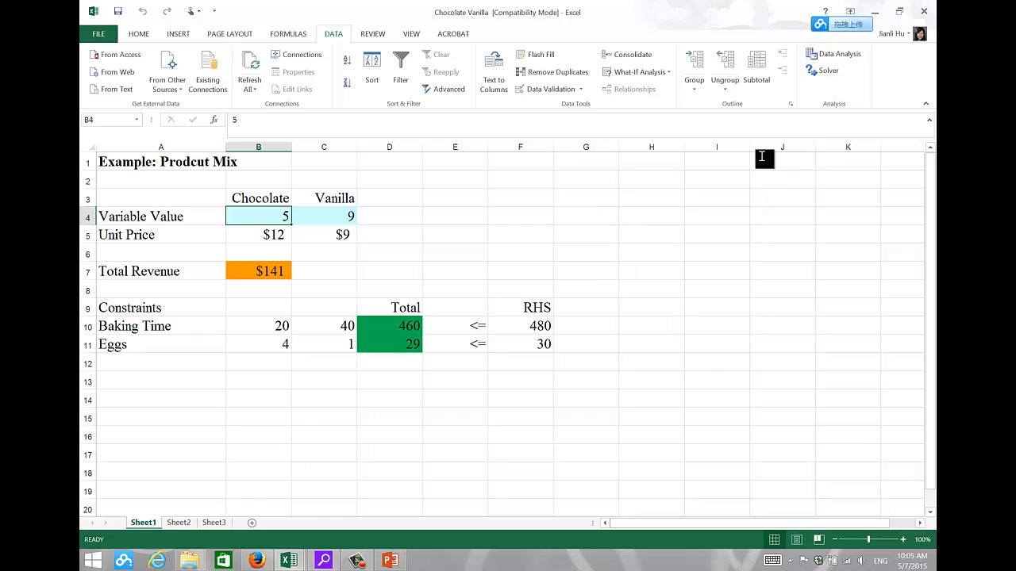